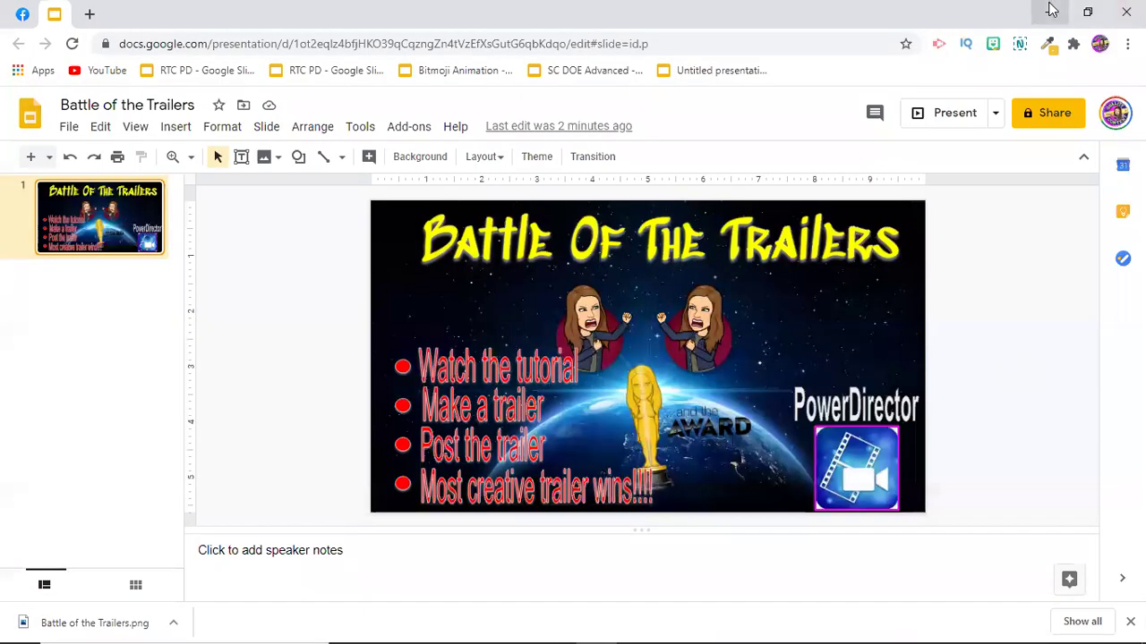
# Minimize the Chrome window showing the Battle of the Trailers slide to reveal the desktop
pyautogui.click(1049, 11)
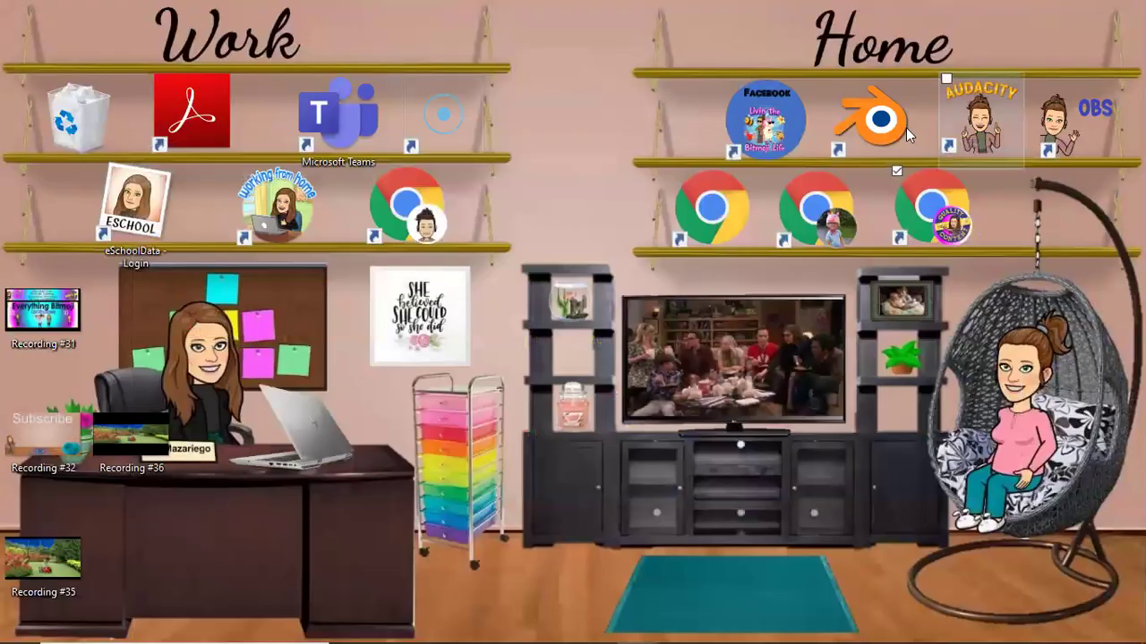
# Launch PowerDirector on the phone through the Your Phone mirroring app
pyautogui.click(678, 627)
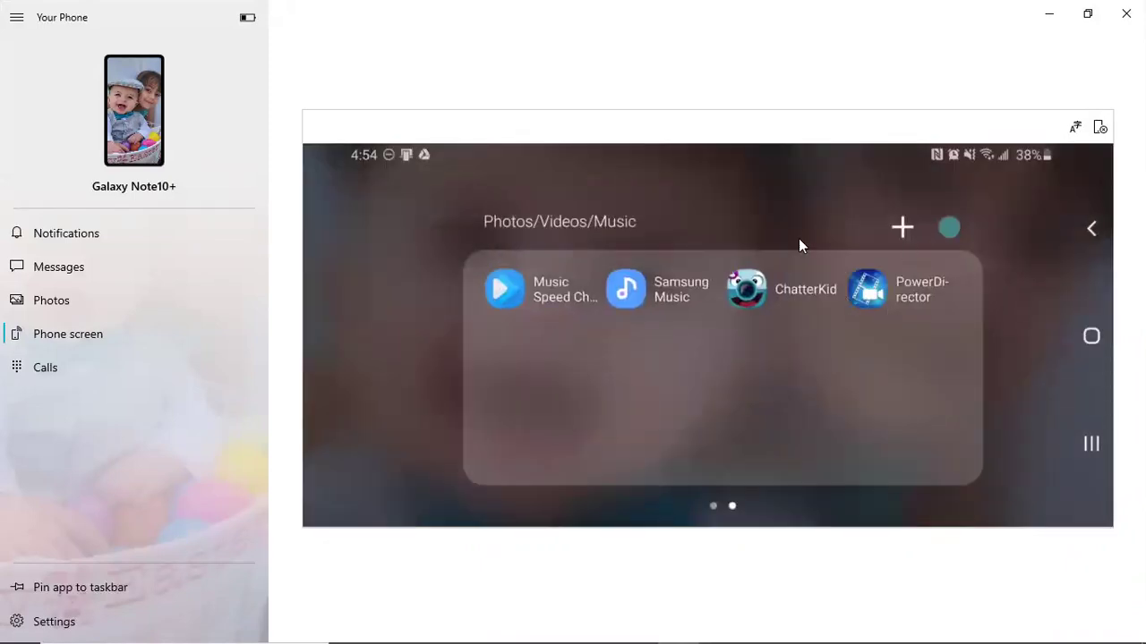
pyautogui.click(872, 294)
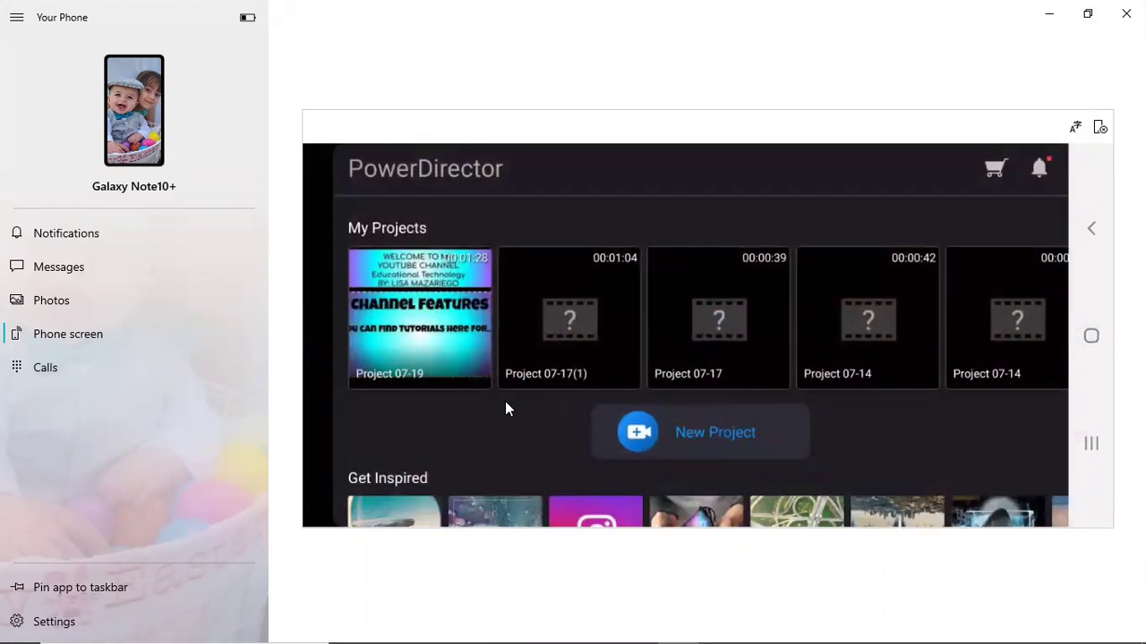
# Open Project 07-19 for editing and review its timeline from end back to start
pyautogui.click(438, 341)
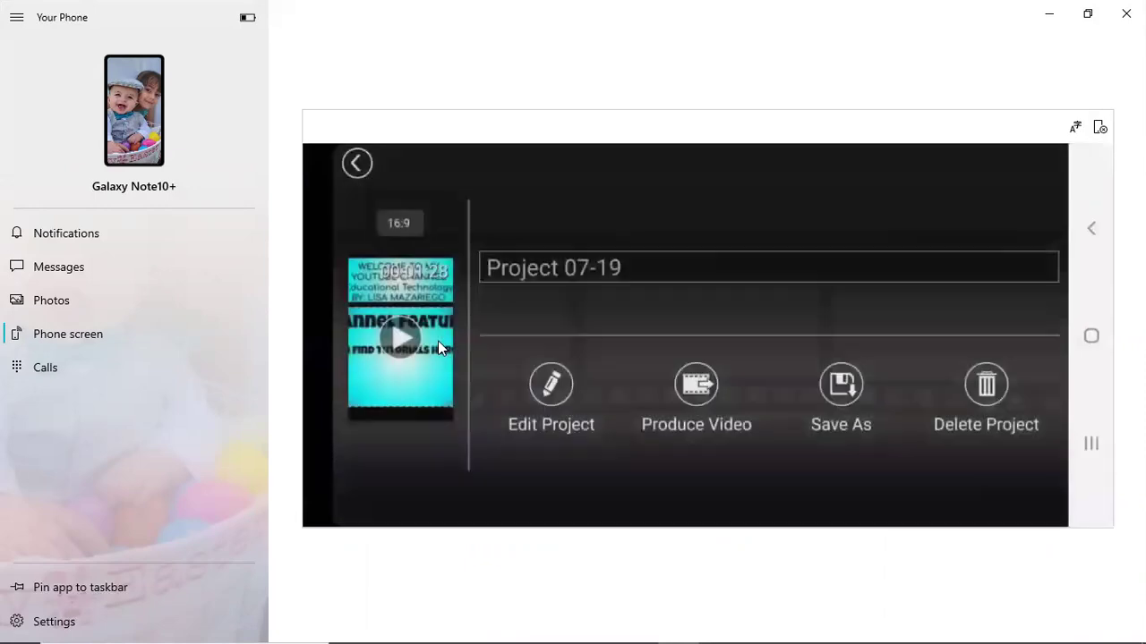
pyautogui.click(550, 385)
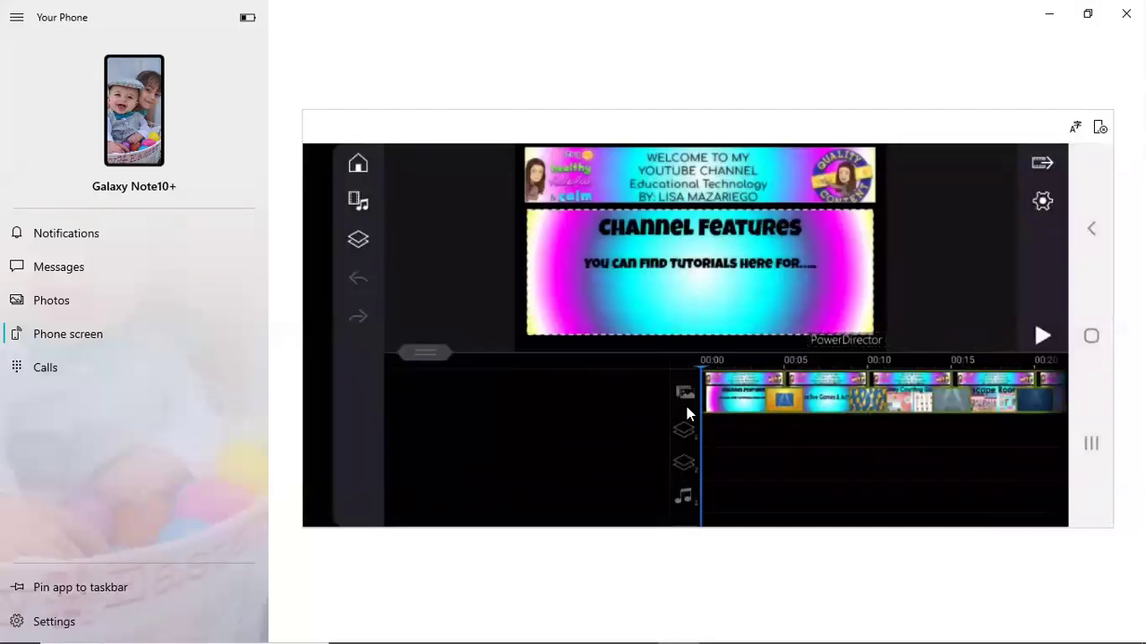
pyautogui.scroll(-5, 687, 406)
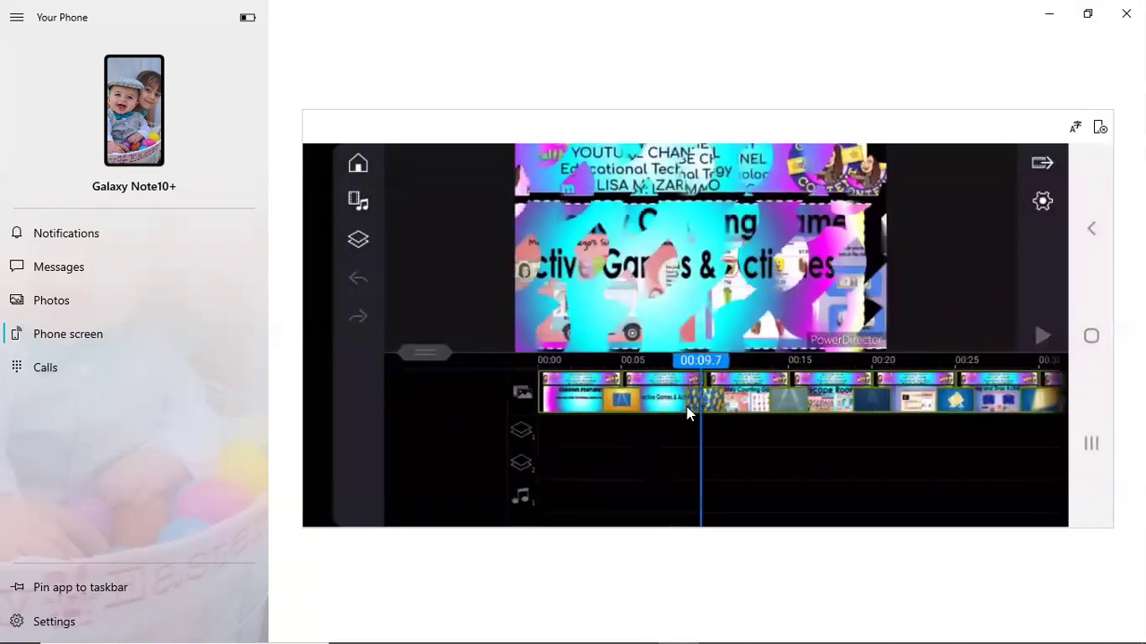
pyautogui.scroll(-4, 686, 406)
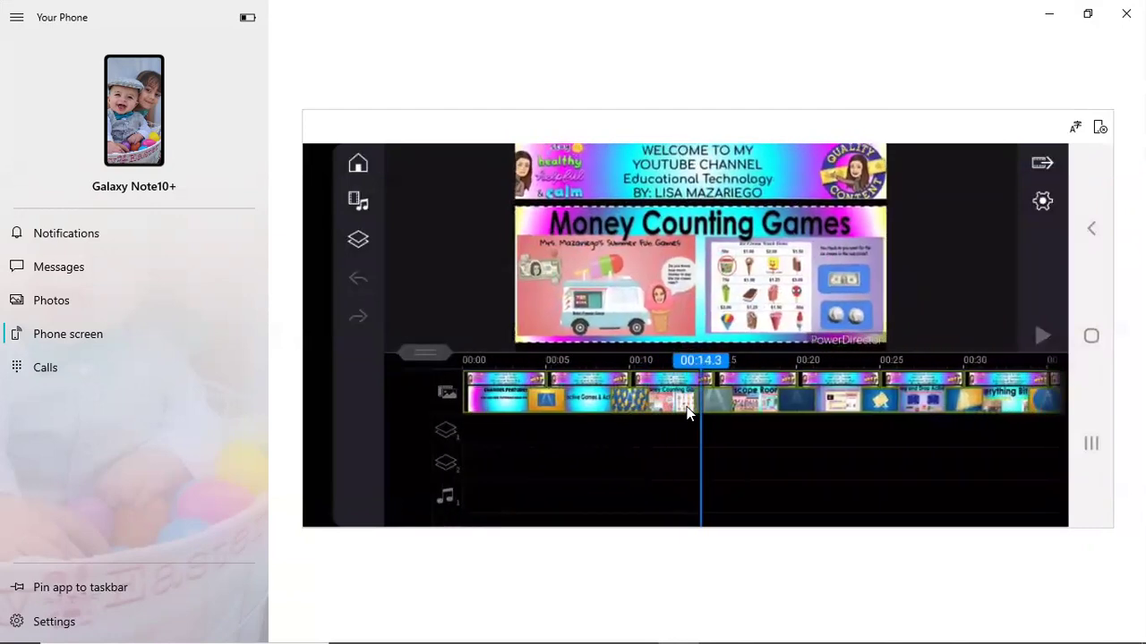
pyautogui.scroll(-4, 686, 407)
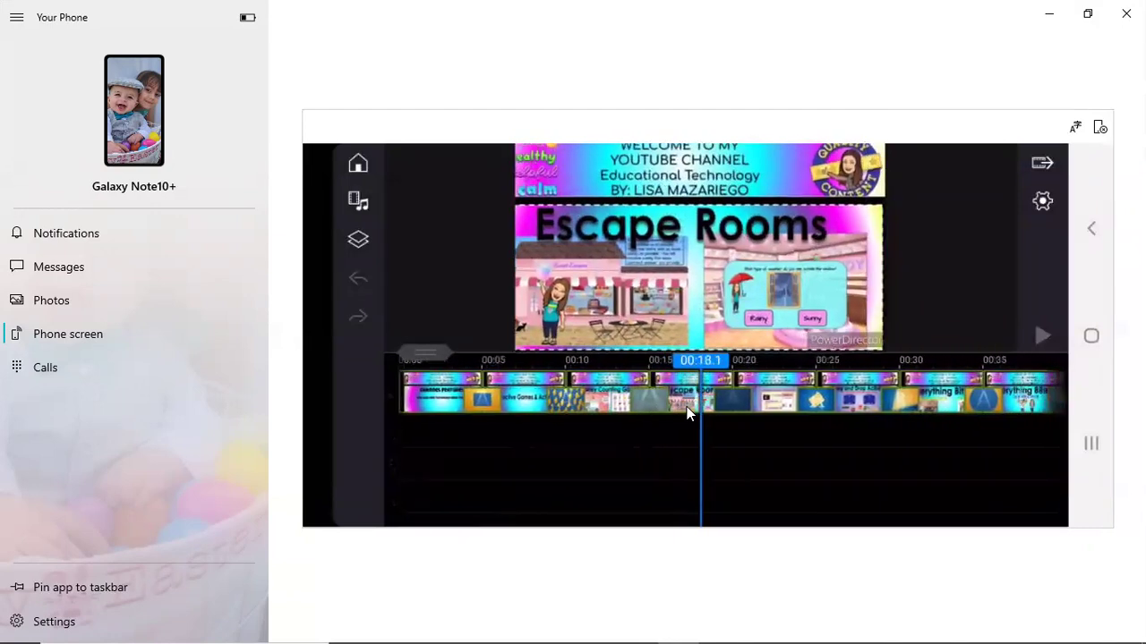
pyautogui.scroll(-4, 686, 407)
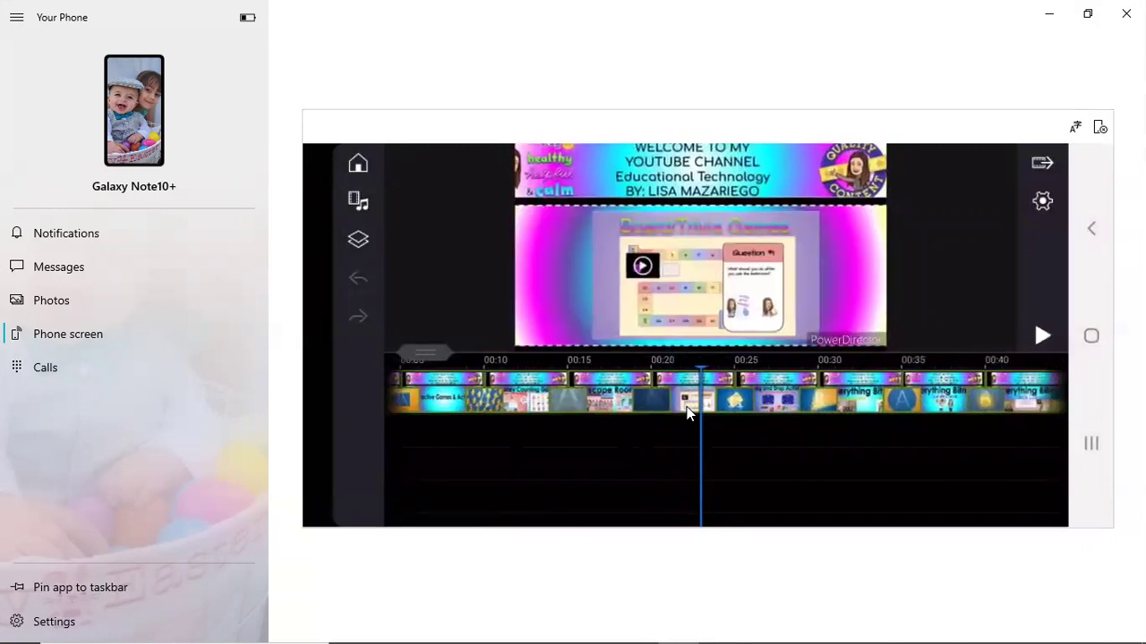
pyautogui.scroll(-6, 687, 409)
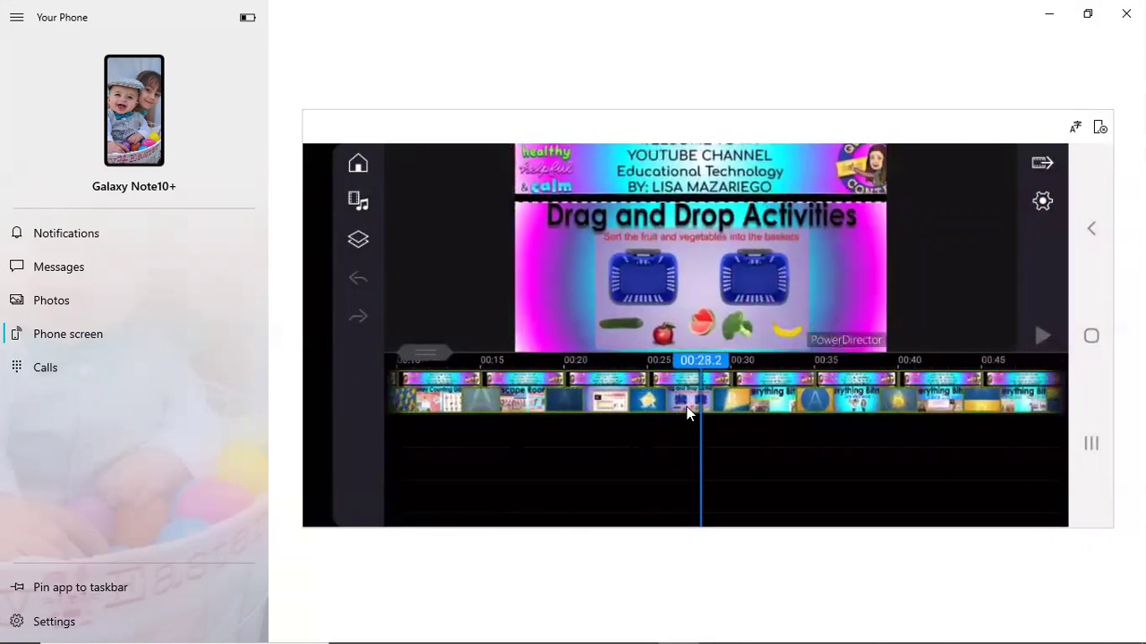
pyautogui.scroll(-4, 687, 410)
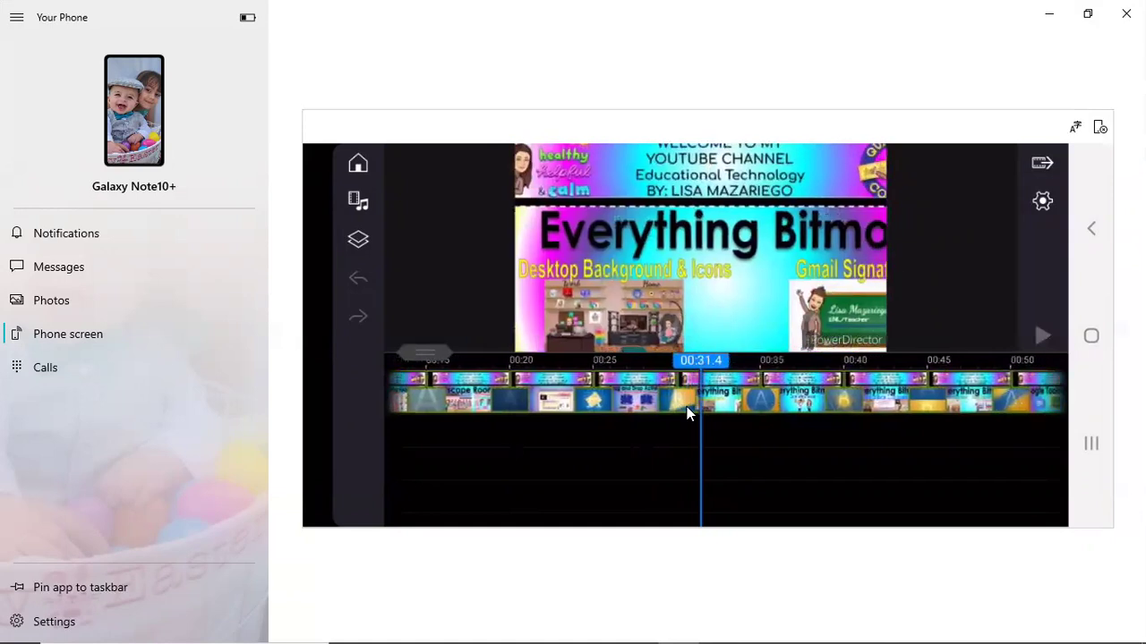
pyautogui.scroll(-4, 686, 407)
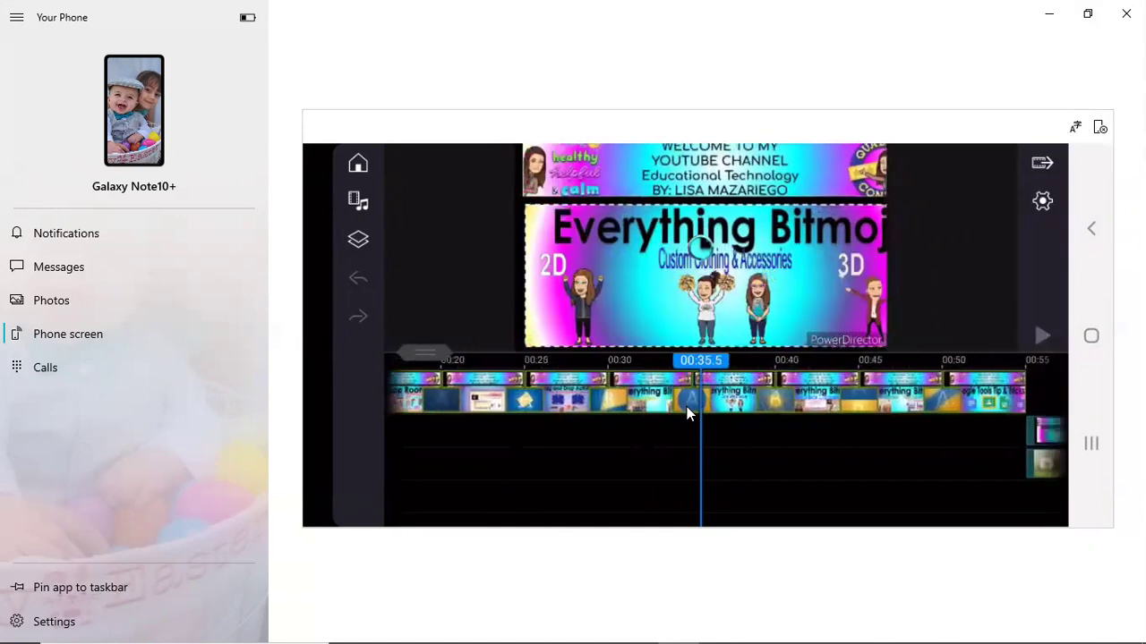
pyautogui.scroll(-5, 686, 407)
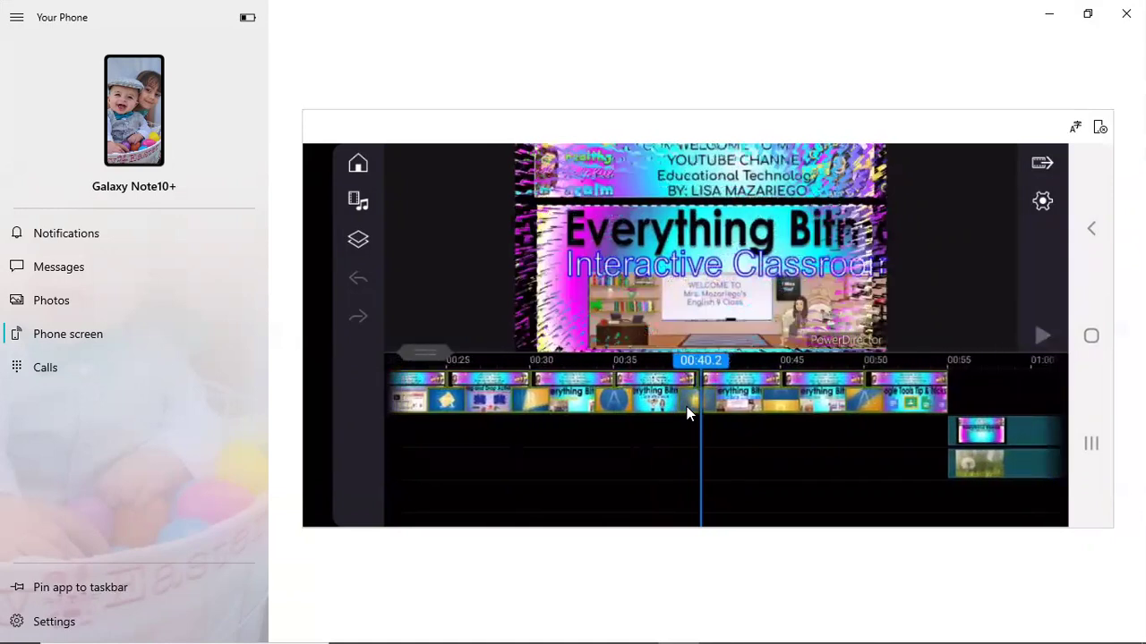
pyautogui.scroll(-3, 686, 406)
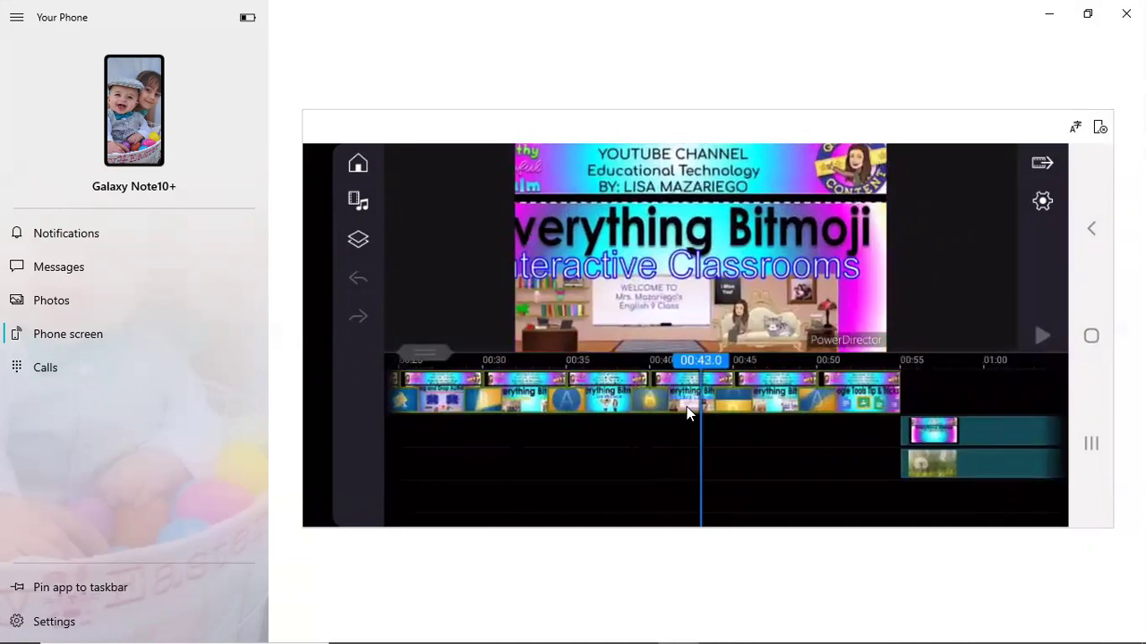
pyautogui.scroll(-3, 686, 406)
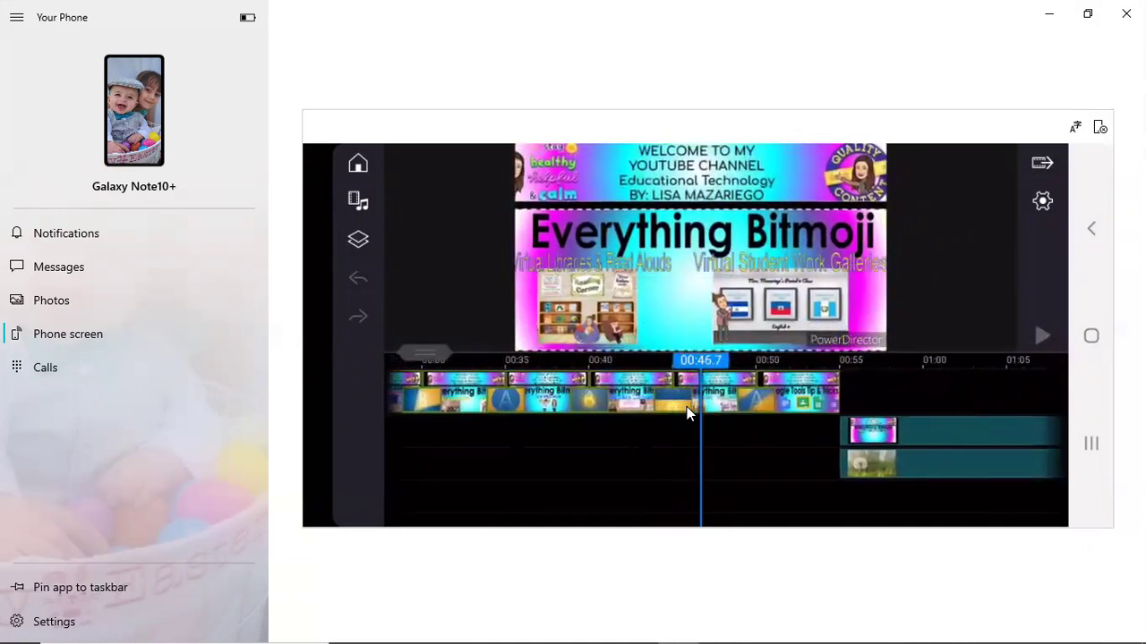
pyautogui.scroll(-3, 687, 406)
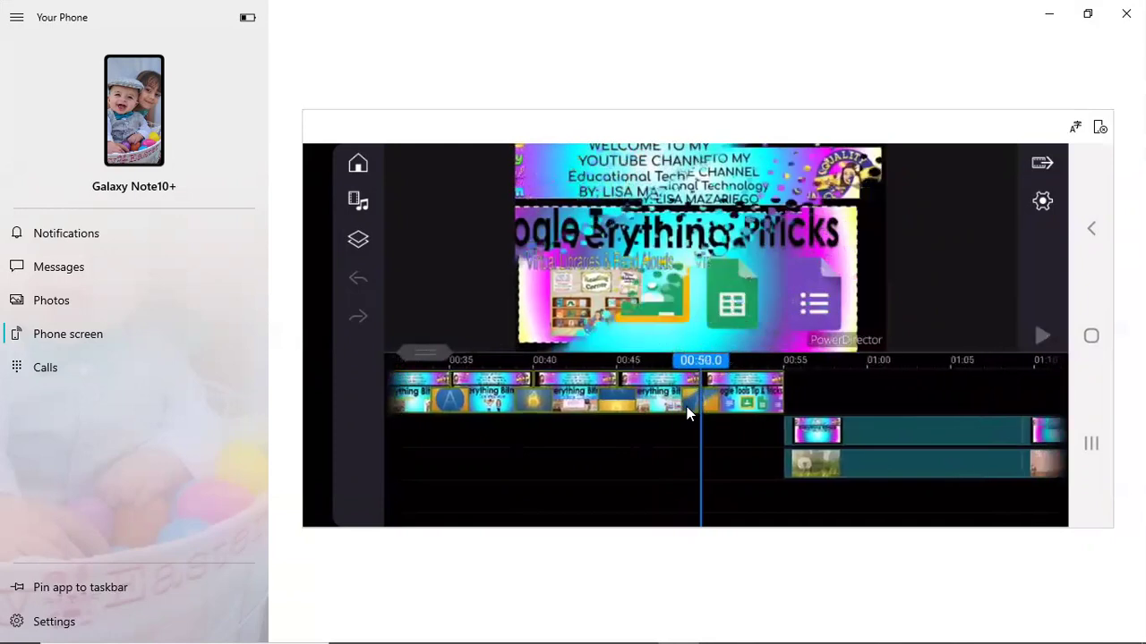
pyautogui.scroll(-2, 687, 406)
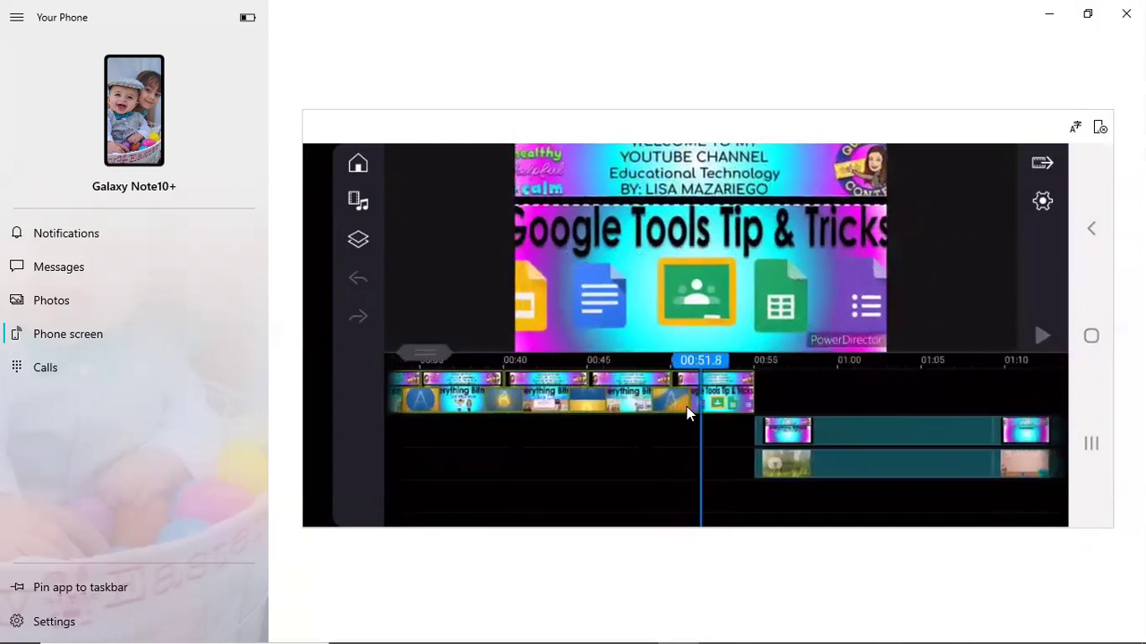
pyautogui.scroll(-3, 686, 406)
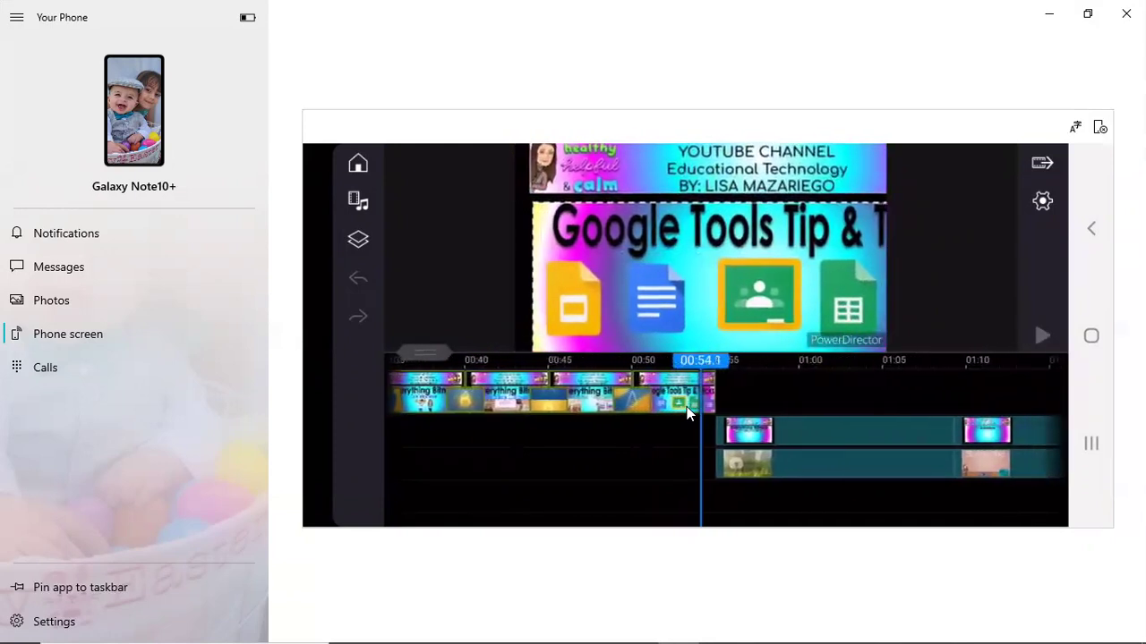
pyautogui.scroll(-2, 687, 406)
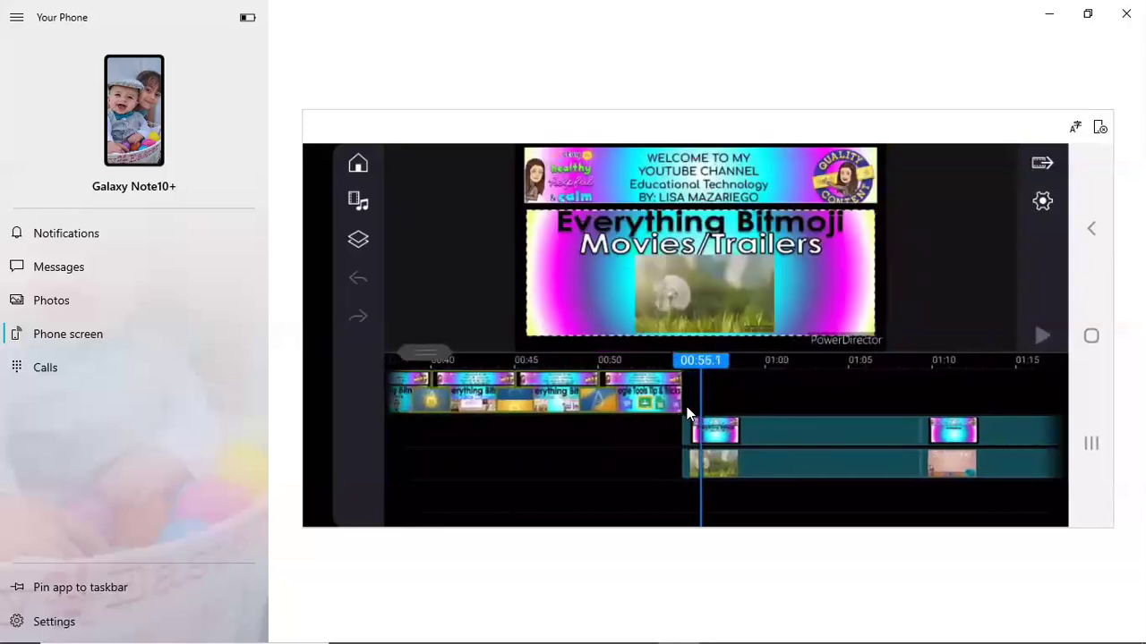
pyautogui.scroll(-4, 686, 406)
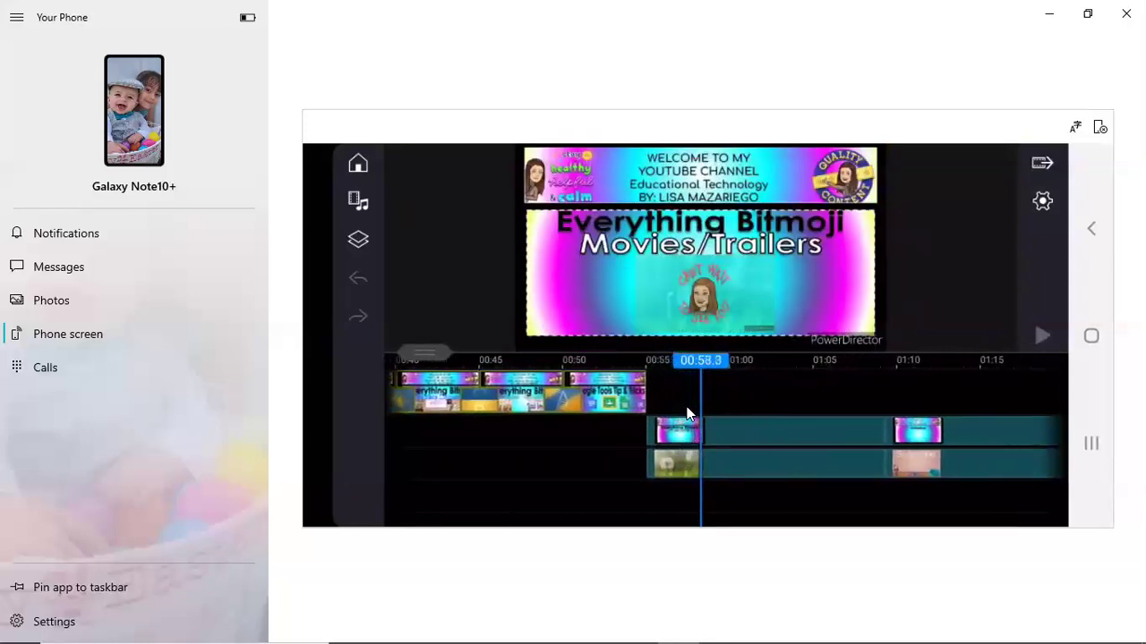
pyautogui.scroll(-3, 686, 406)
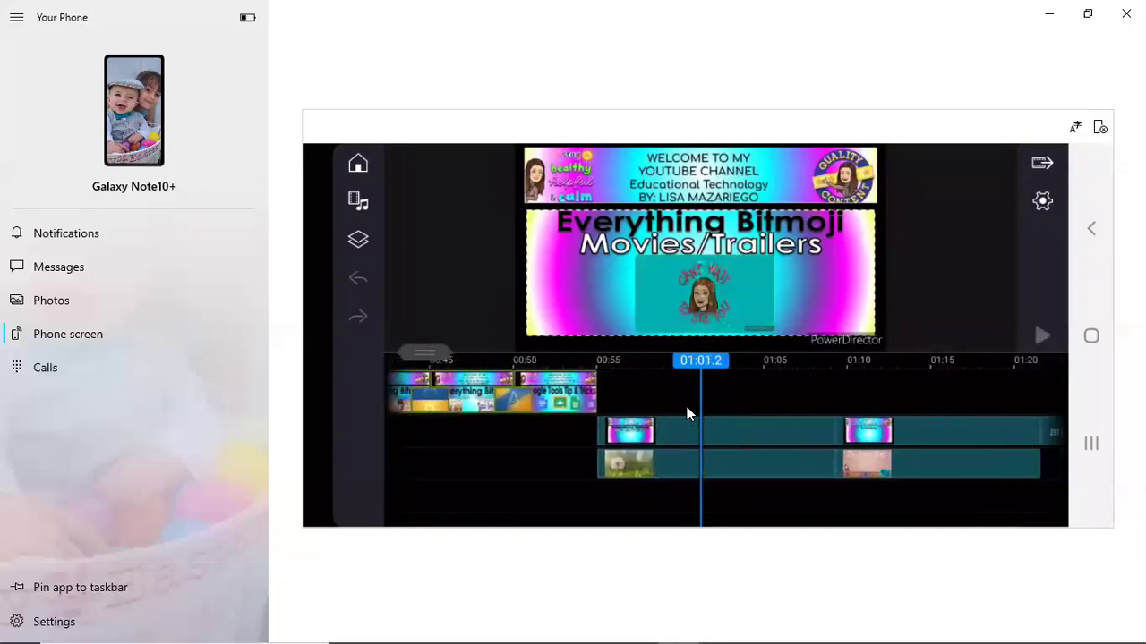
pyautogui.scroll(-4, 687, 412)
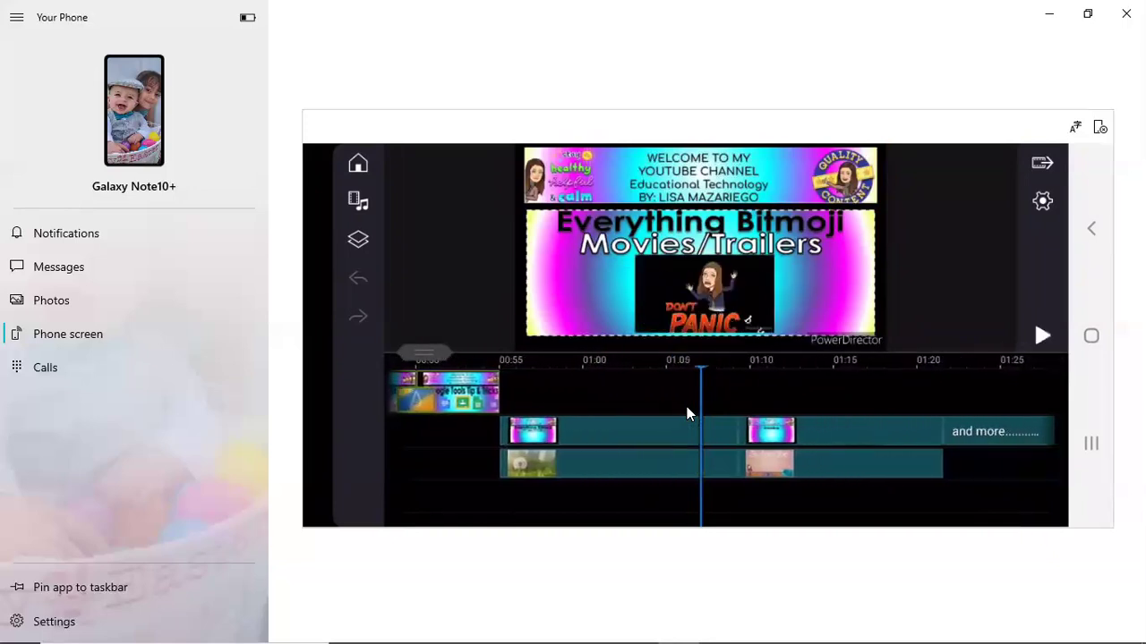
pyautogui.scroll(-4, 687, 406)
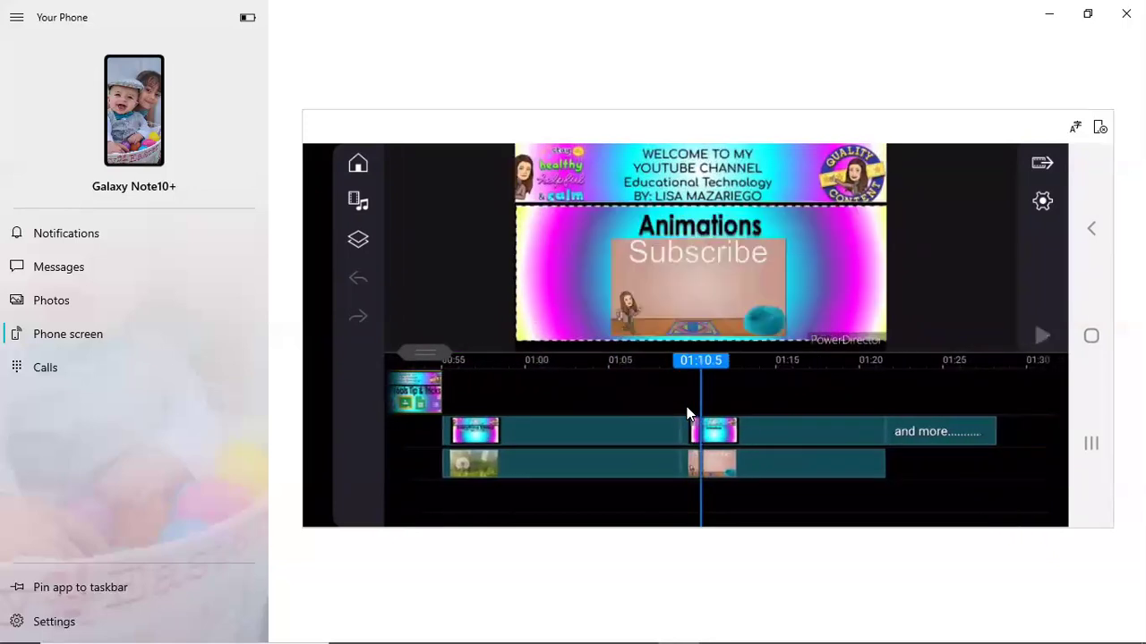
pyautogui.scroll(-3, 686, 407)
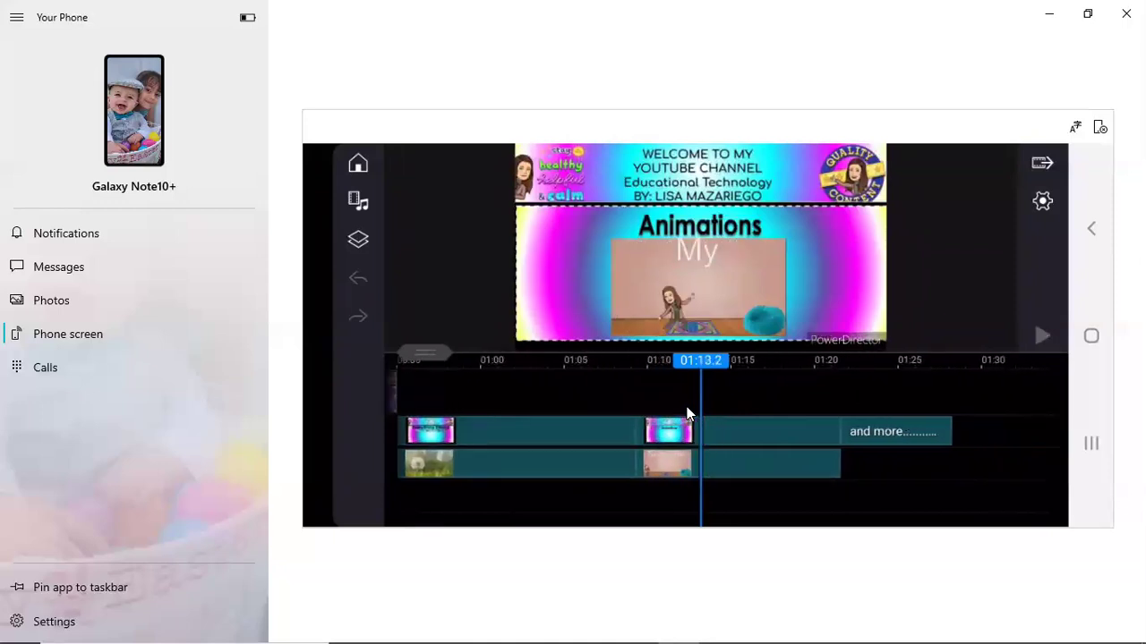
pyautogui.scroll(6, 686, 409)
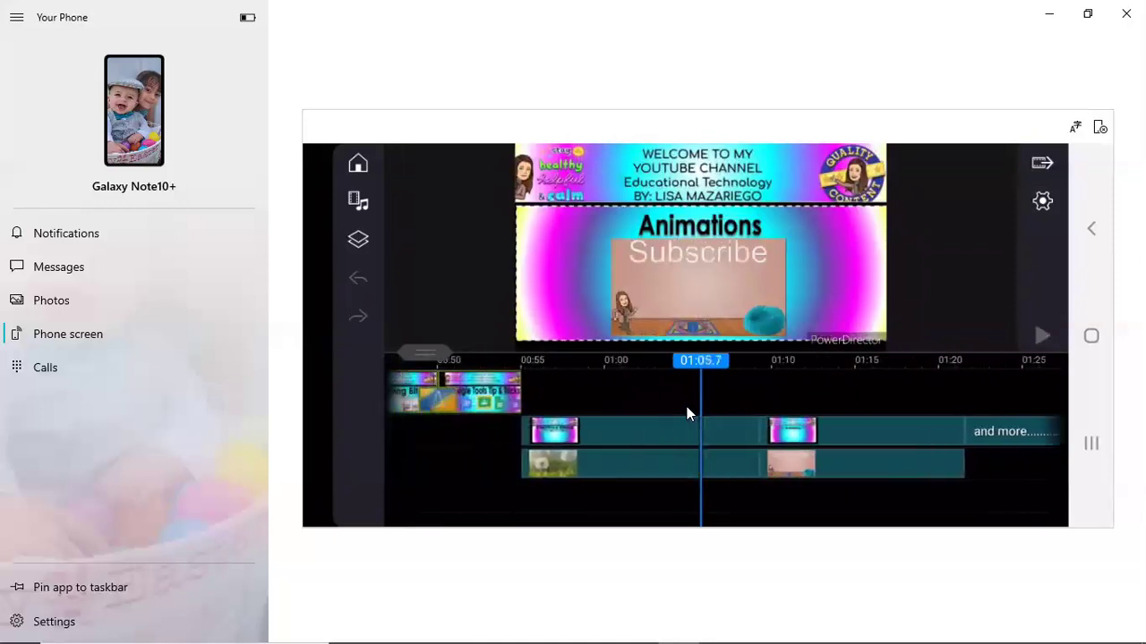
pyautogui.scroll(15, 687, 406)
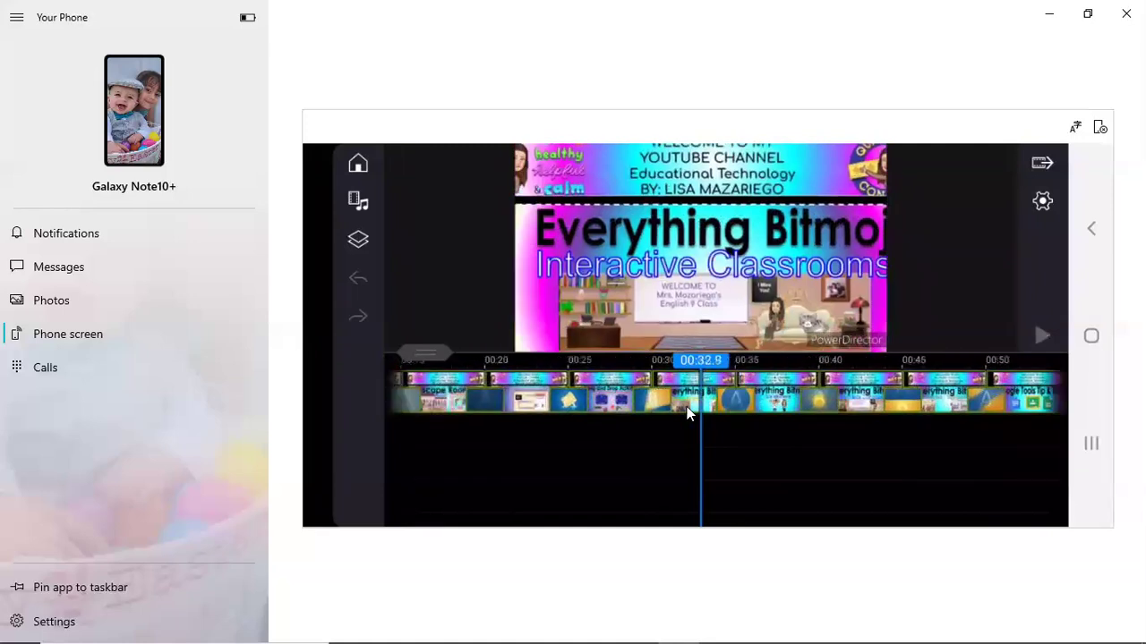
pyautogui.scroll(10, 687, 406)
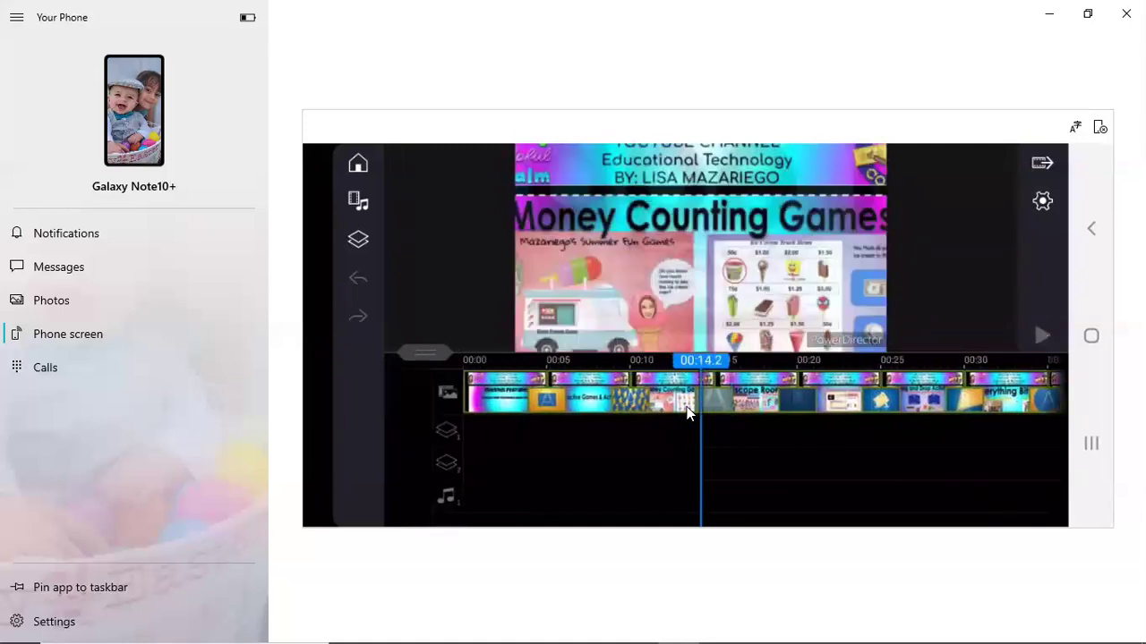
pyautogui.scroll(6, 686, 406)
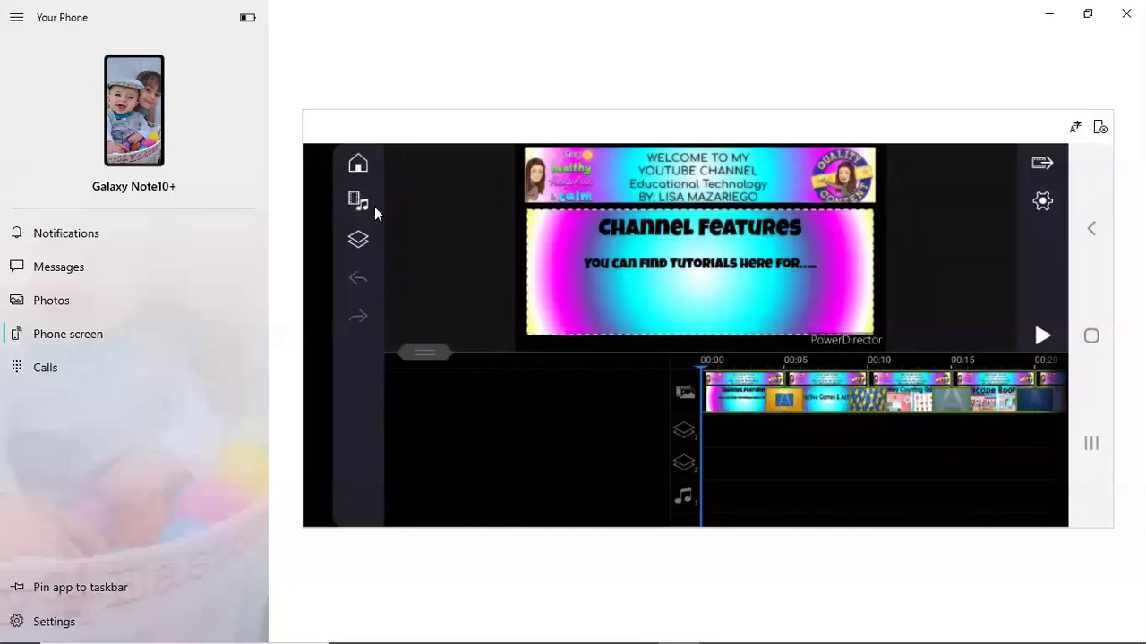
# Bring up the video media library and move the timeline to the project's end near 00:55
pyautogui.click(359, 201)
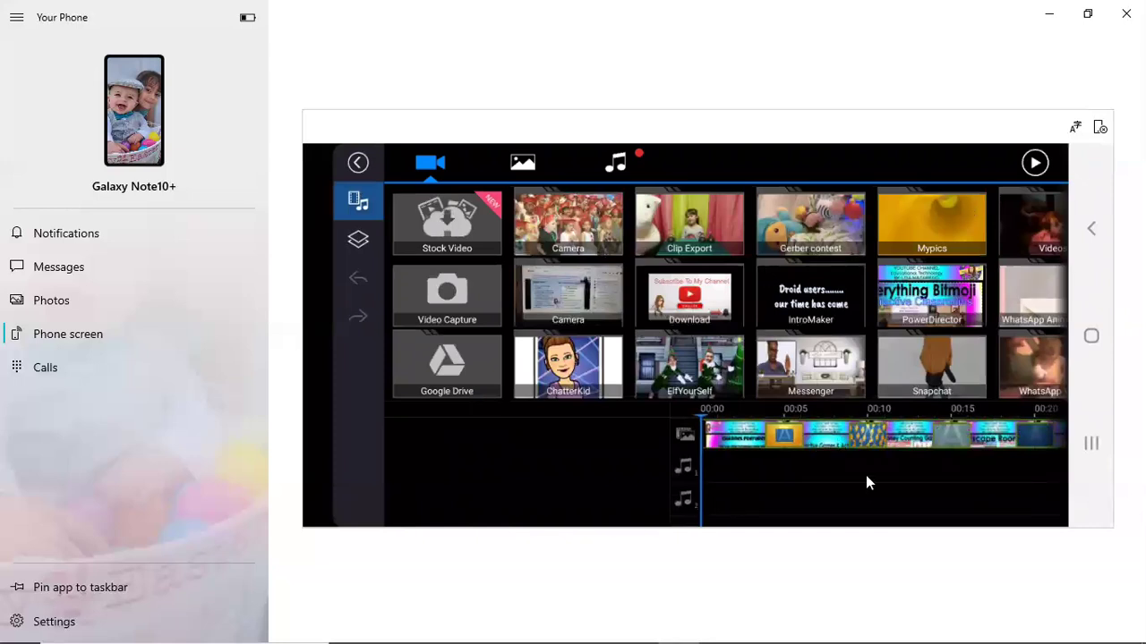
pyautogui.moveTo(869, 478); pyautogui.dragTo(478, 461)
pyautogui.moveTo(575, 477); pyautogui.dragTo(892, 501)
pyautogui.moveTo(966, 501); pyautogui.dragTo(639, 475)
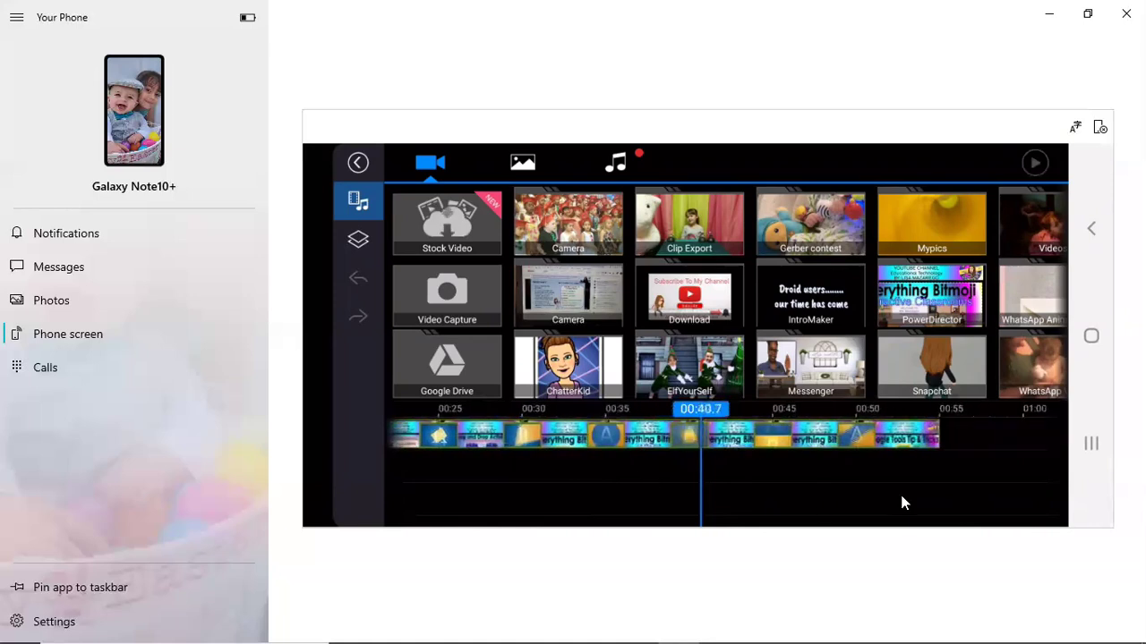
pyautogui.moveTo(899, 490); pyautogui.dragTo(649, 499)
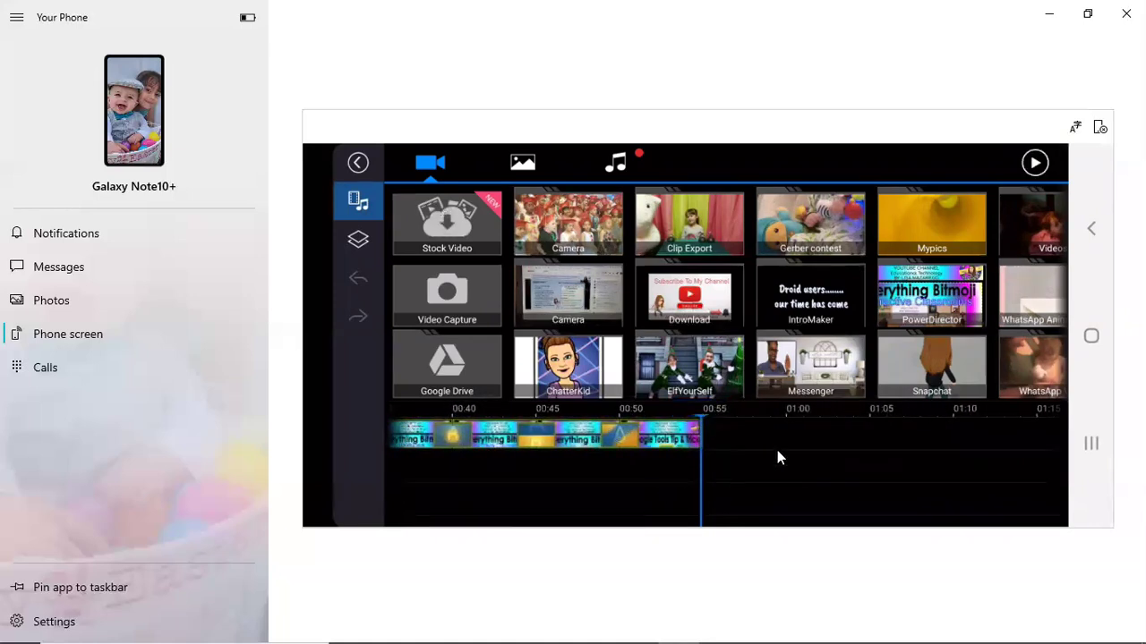
# Append the Subscribe To My Channel video from Download after 00:55, then bring up transitions there
pyautogui.click(696, 313)
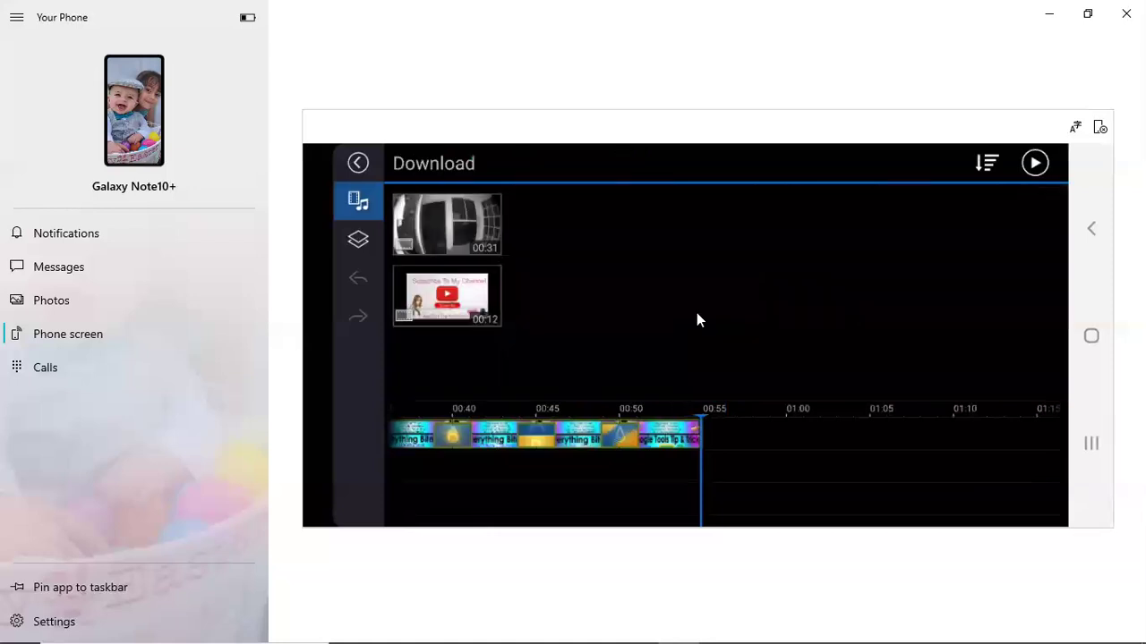
pyautogui.click(454, 292)
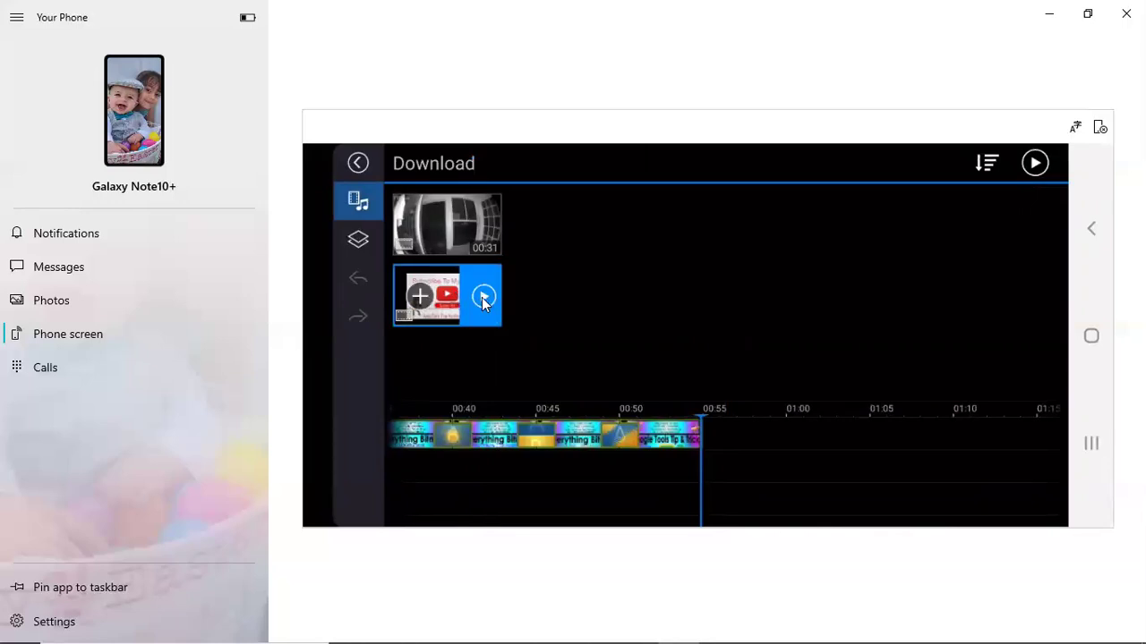
pyautogui.click(421, 297)
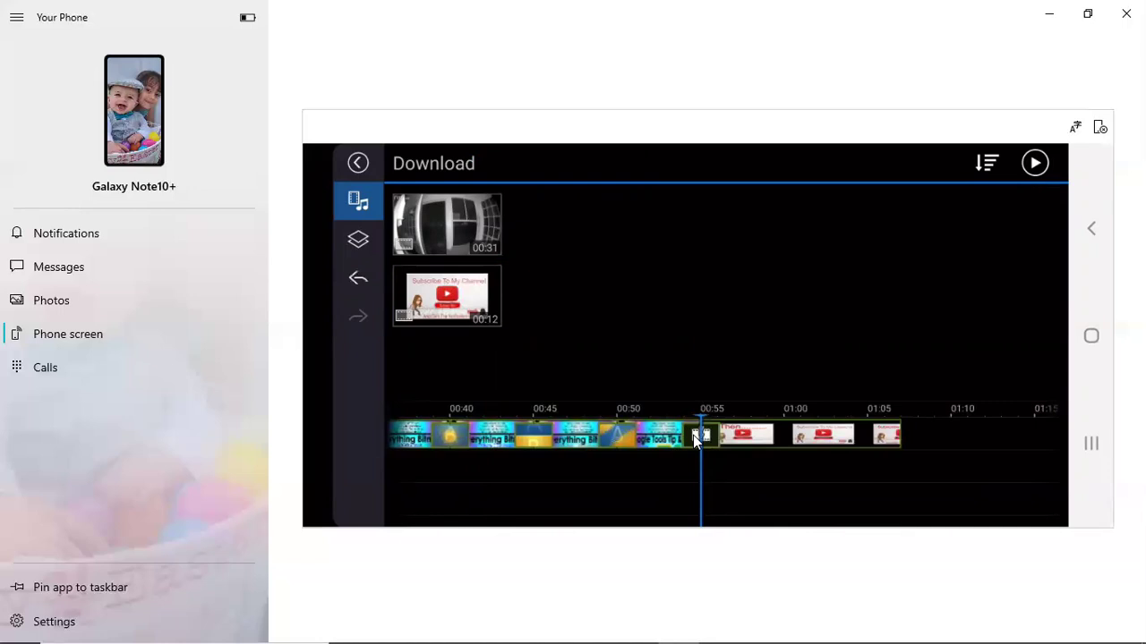
pyautogui.click(693, 435)
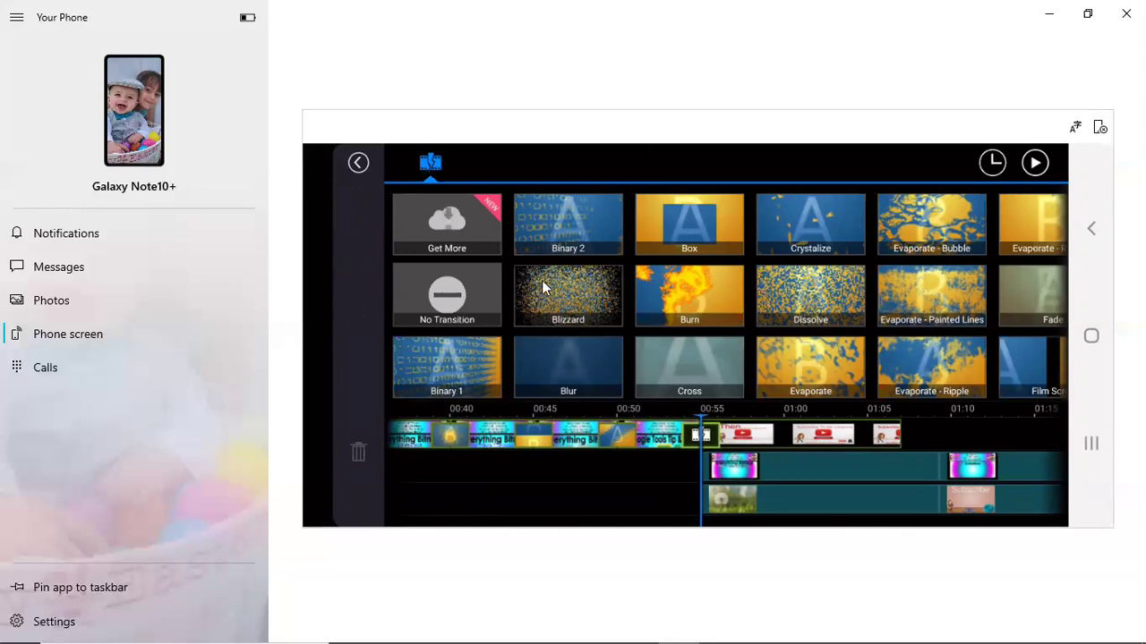
pyautogui.moveTo(656, 298); pyautogui.dragTo(551, 302)
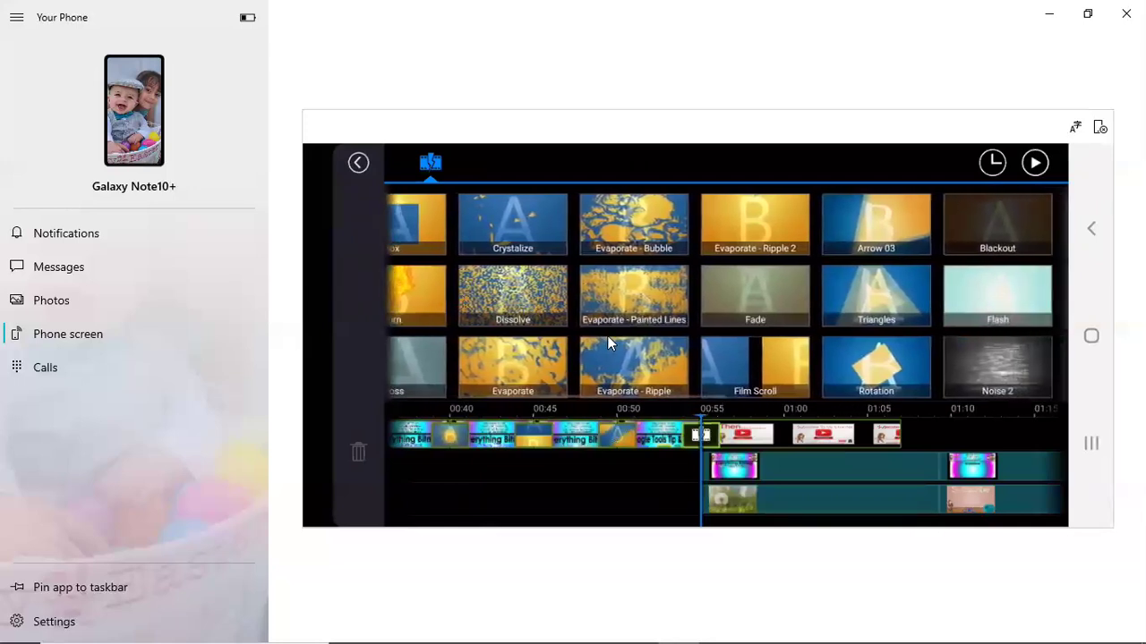
pyautogui.moveTo(631, 307)
pyautogui.mouseDown()
pyautogui.moveTo(564, 290)
pyautogui.moveTo(510, 299)
pyautogui.mouseUp()
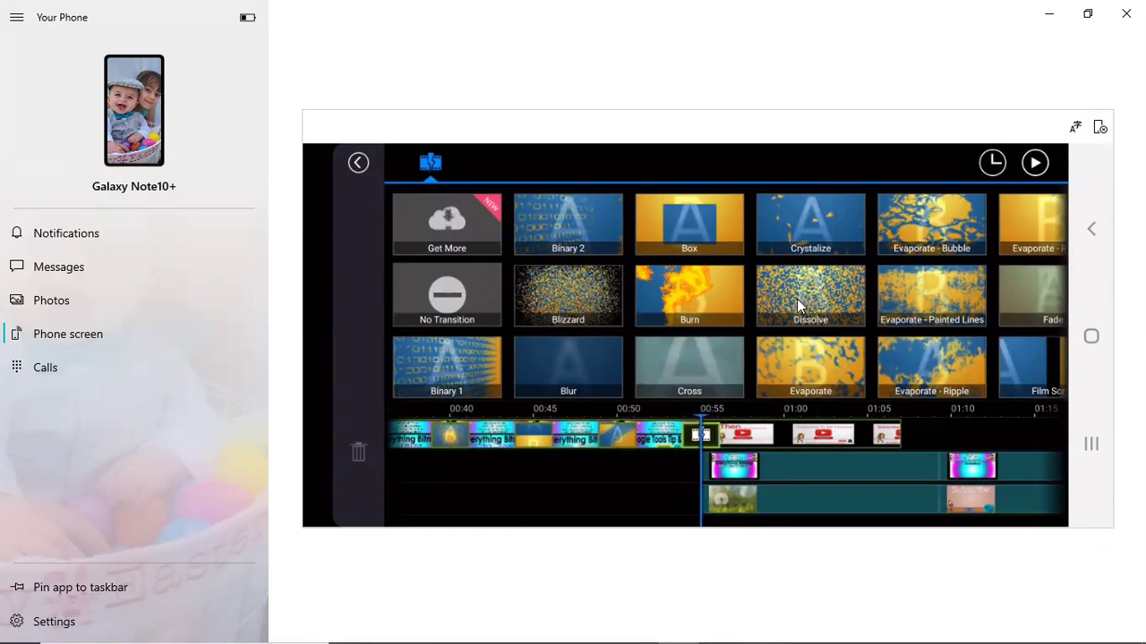
# Preview the Dissolve and Burn transitions
pyautogui.click(797, 303)
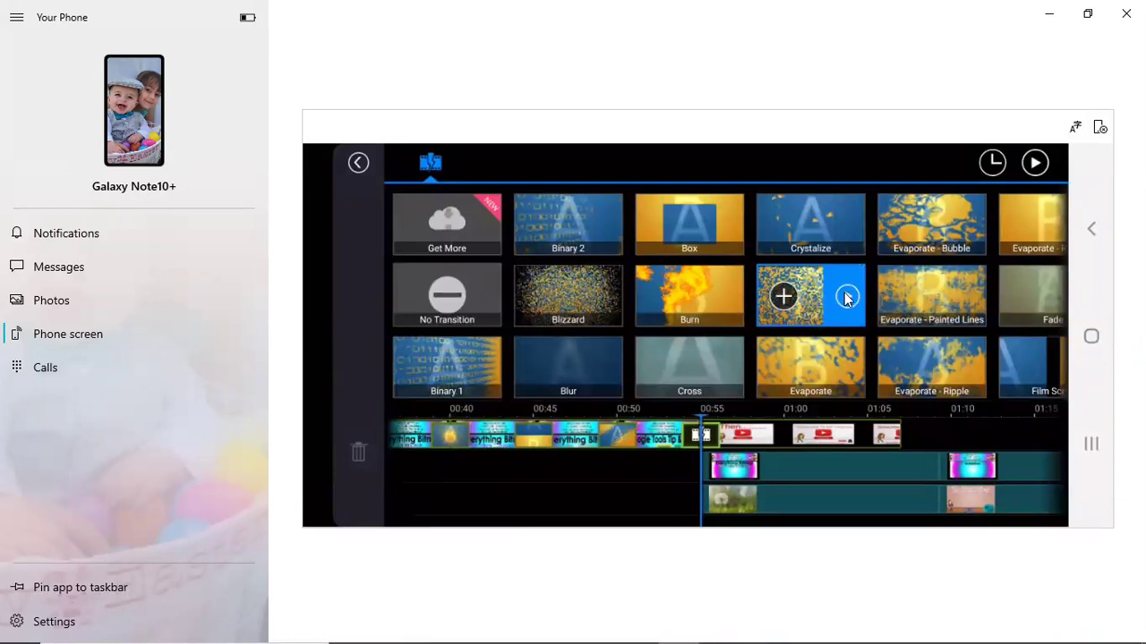
pyautogui.click(847, 298)
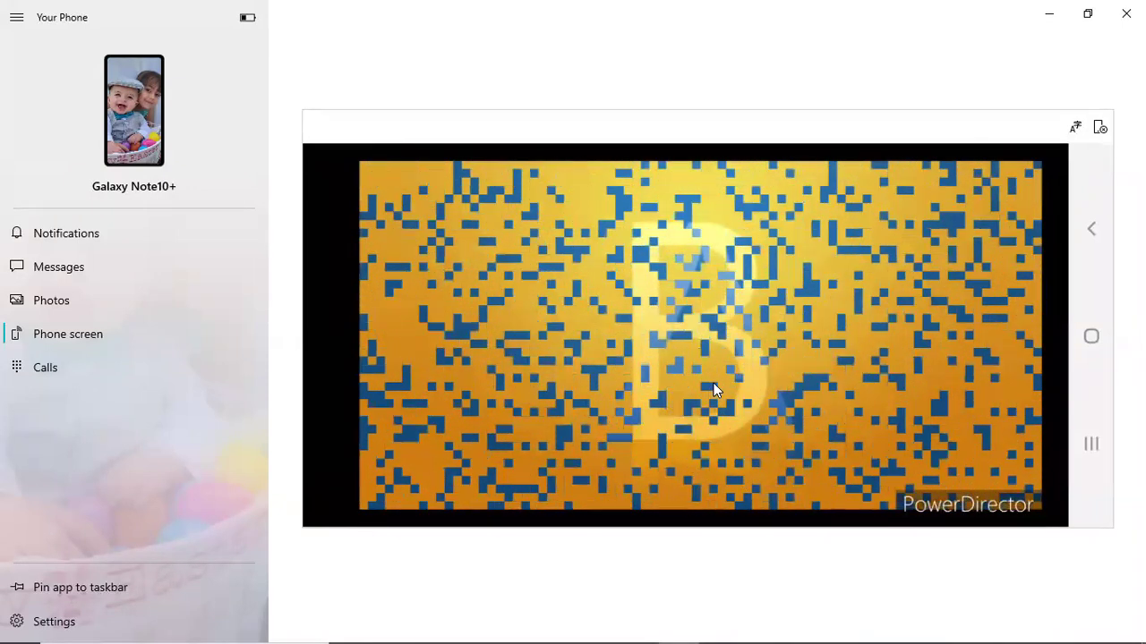
pyautogui.click(713, 389)
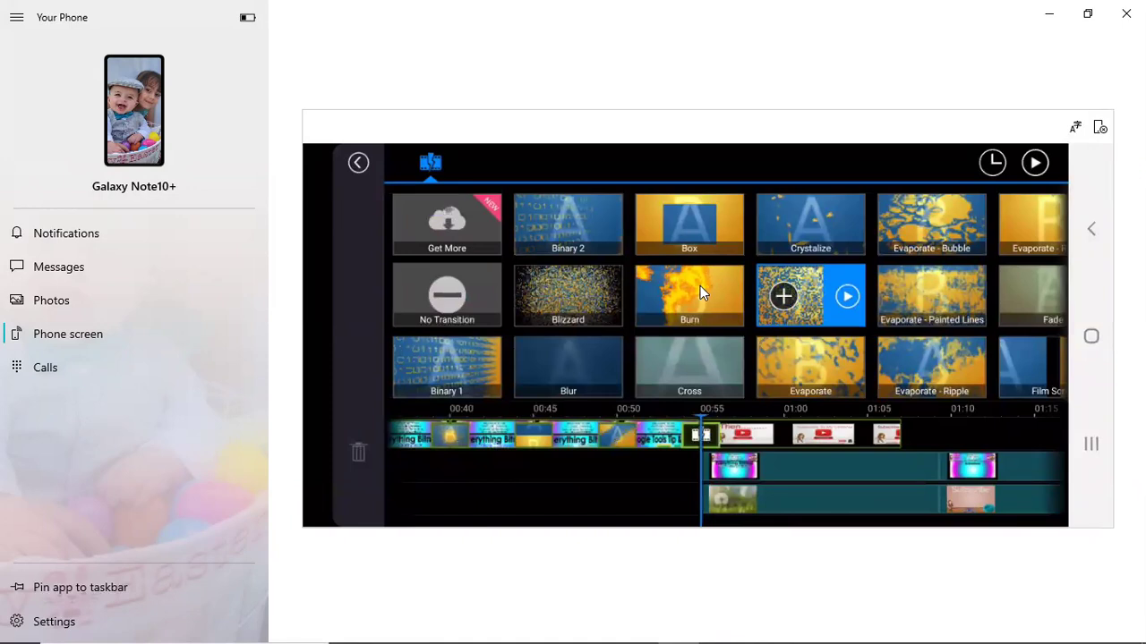
pyautogui.click(716, 298)
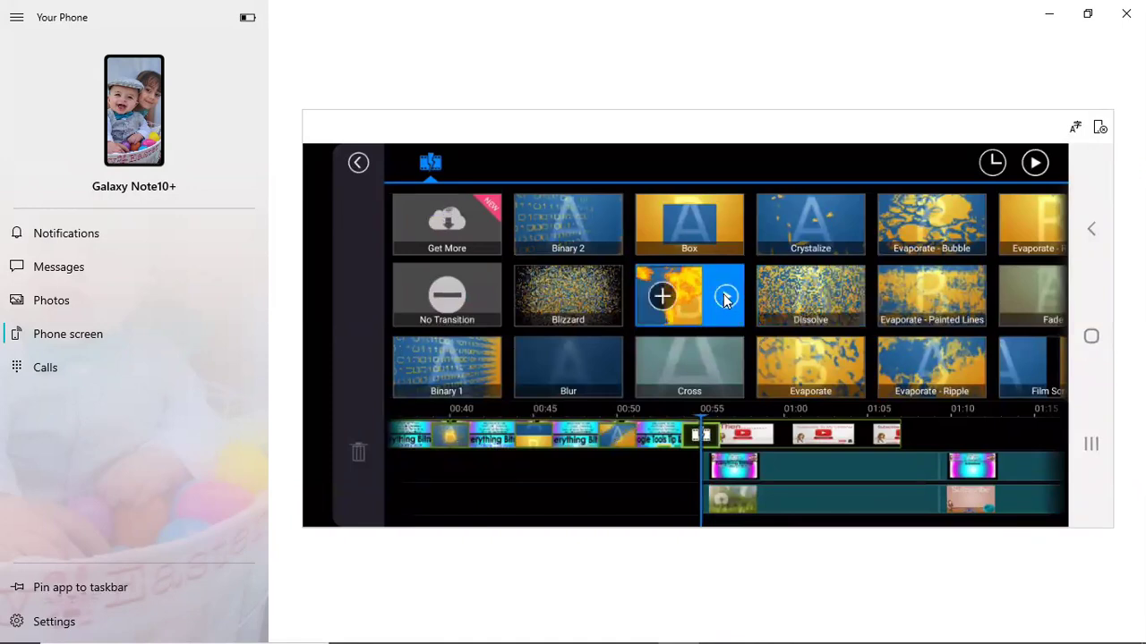
pyautogui.click(725, 297)
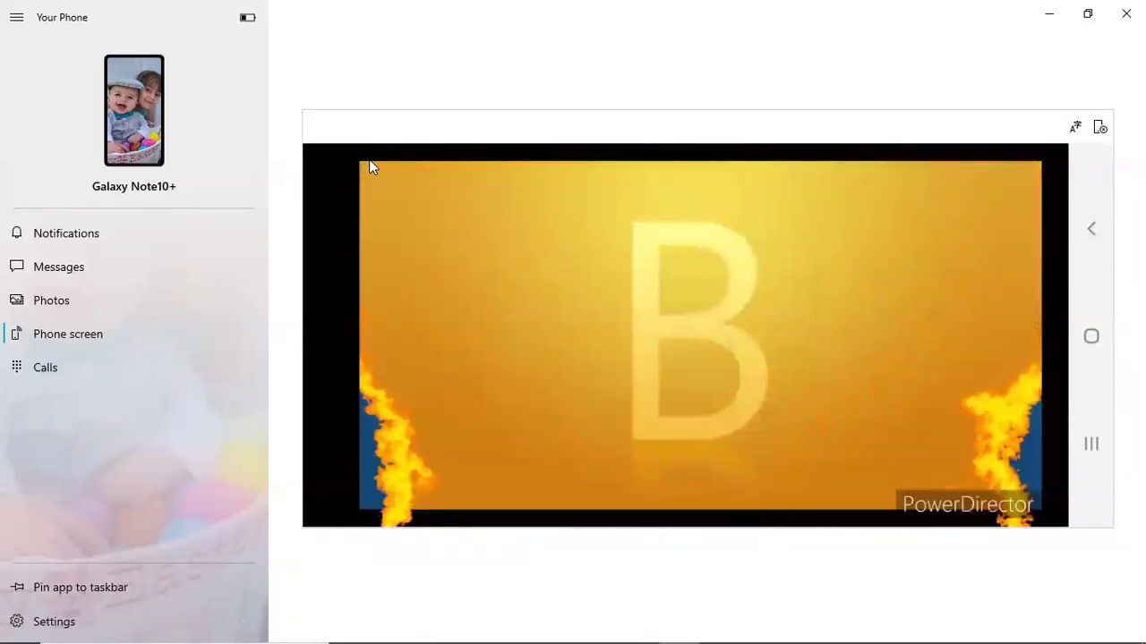
pyautogui.click(355, 162)
# Apply the Burn transition at the 00:55 junction before the subscribe clip
pyautogui.scroll(-5, 525, 290)
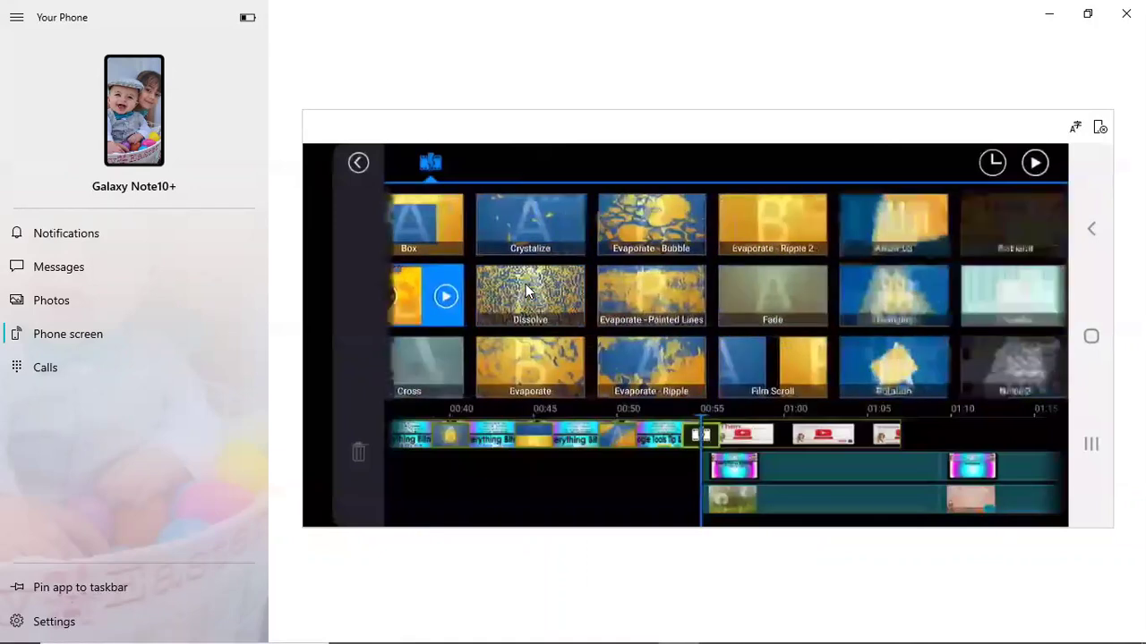
pyautogui.scroll(-10, 526, 284)
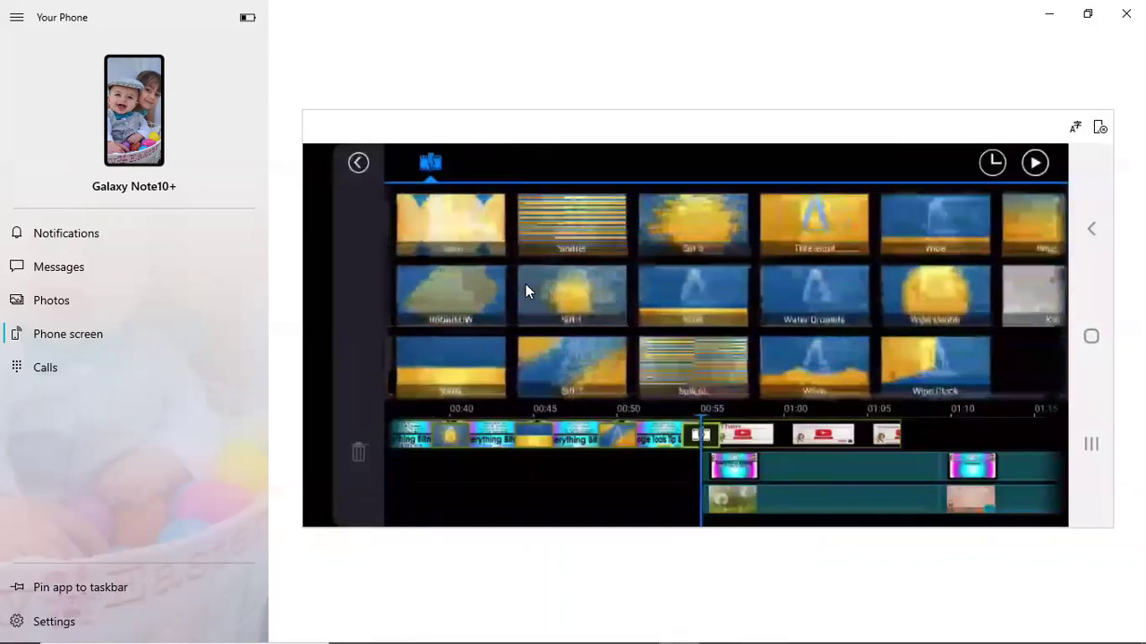
pyautogui.scroll(10, 526, 284)
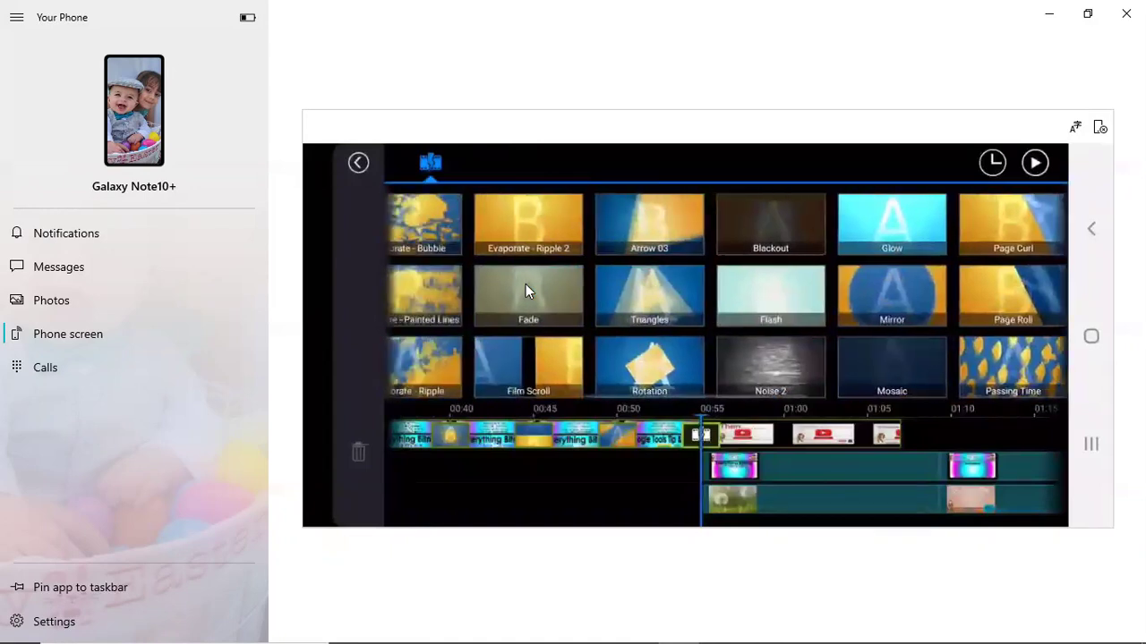
pyautogui.scroll(1, 525, 284)
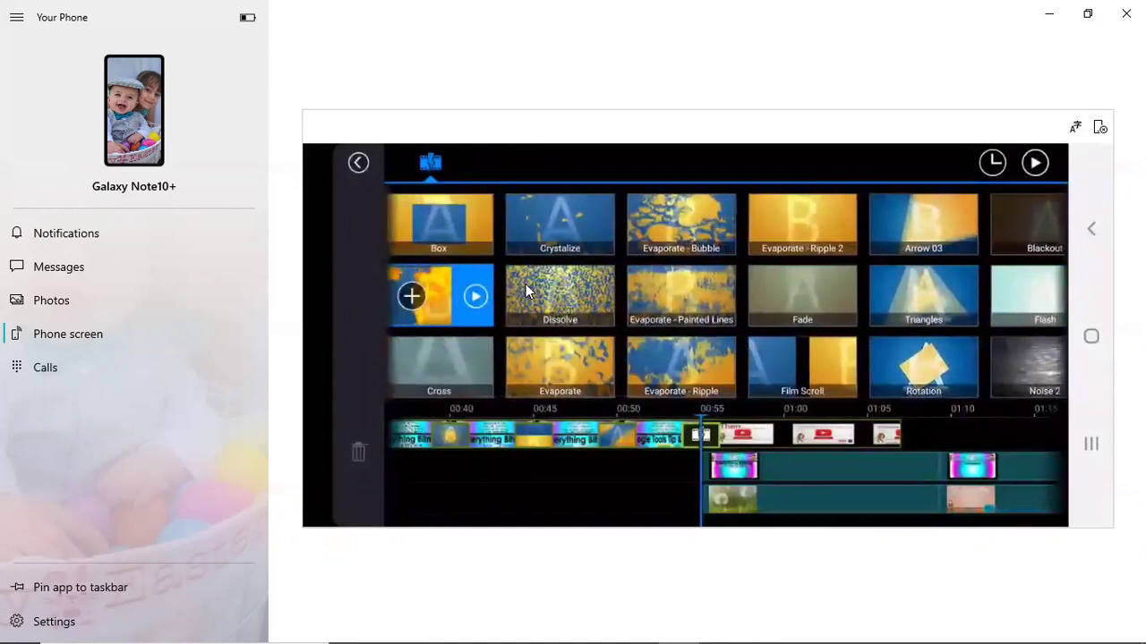
pyautogui.click(411, 295)
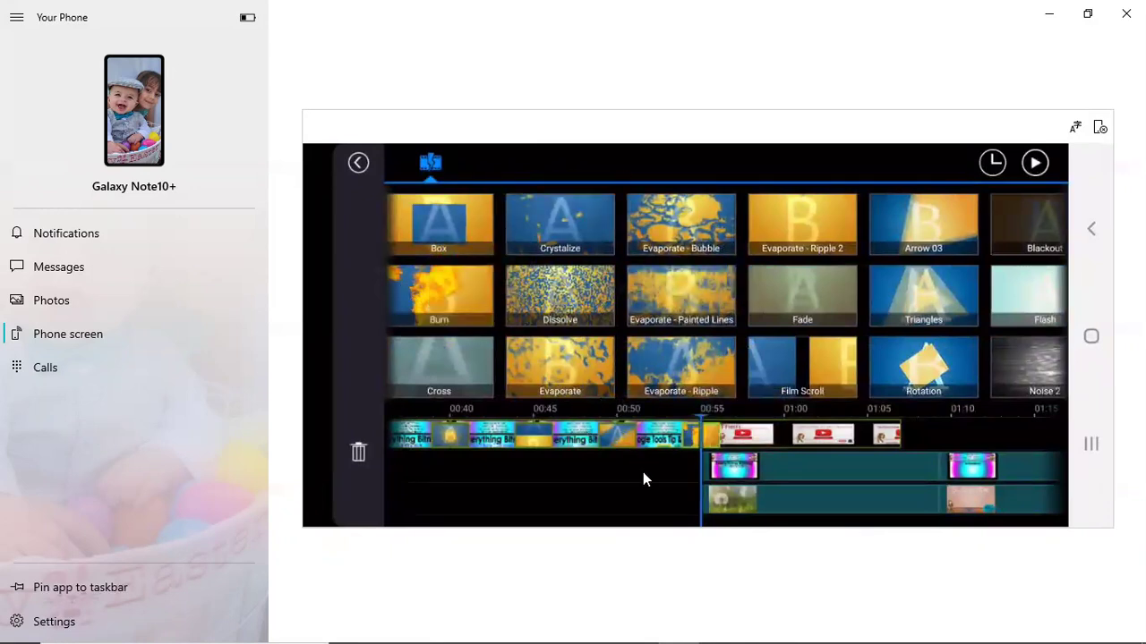
pyautogui.moveTo(622, 489); pyautogui.dragTo(702, 487)
# Return to the editor and play back the project to check the Burn transition
pyautogui.click(737, 485)
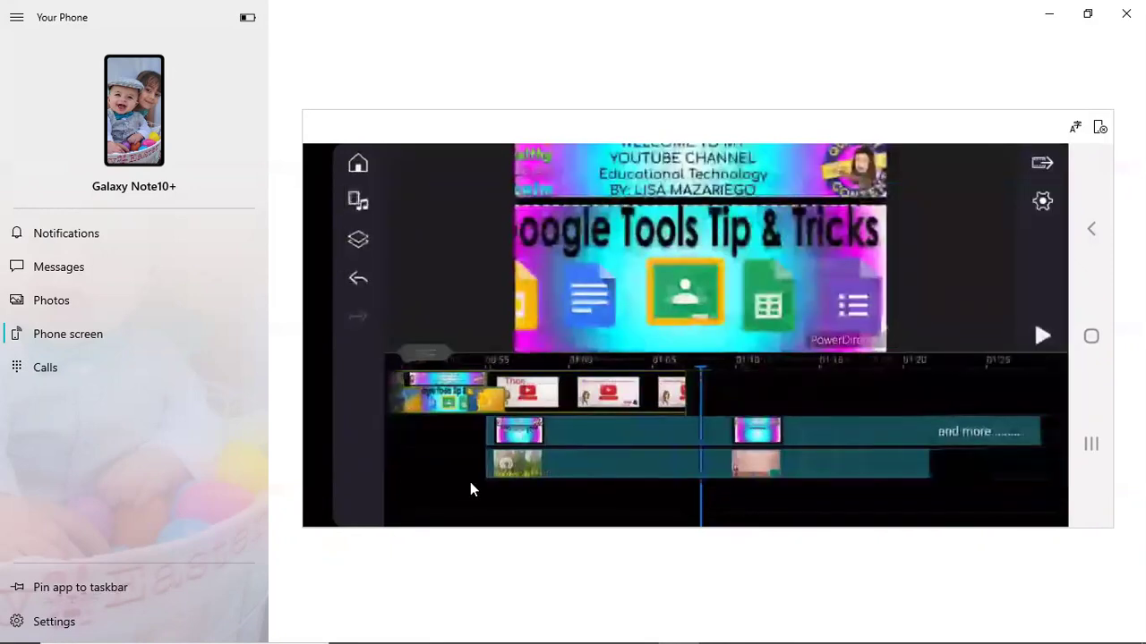
pyautogui.moveTo(449, 488); pyautogui.dragTo(774, 501)
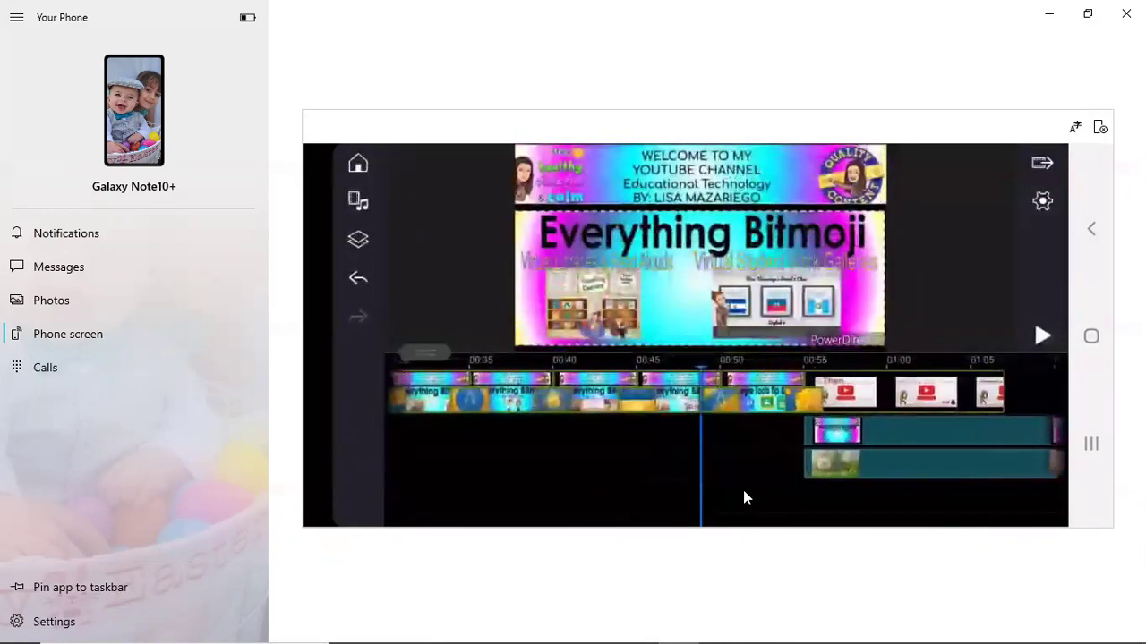
pyautogui.click(1042, 336)
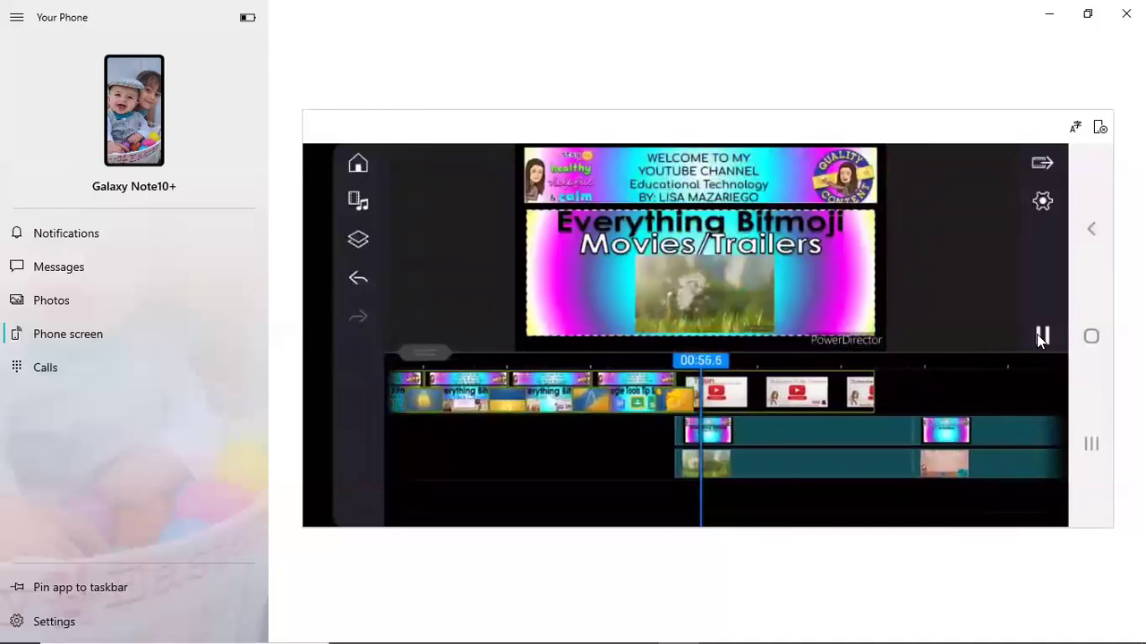
pyautogui.click(1041, 336)
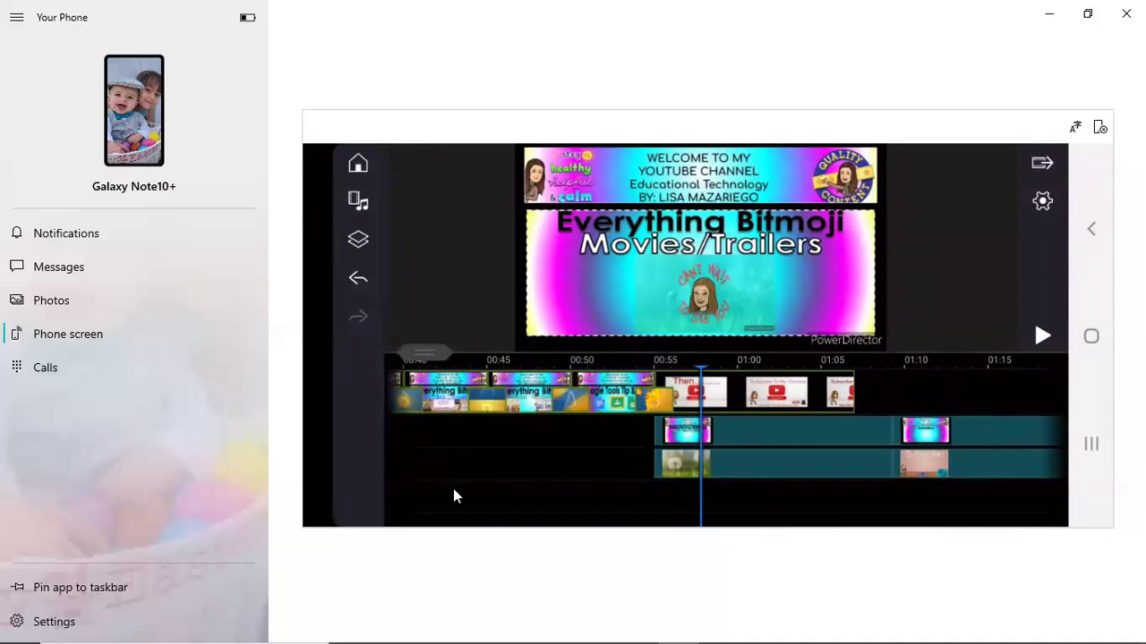
pyautogui.moveTo(453, 496); pyautogui.dragTo(1061, 504)
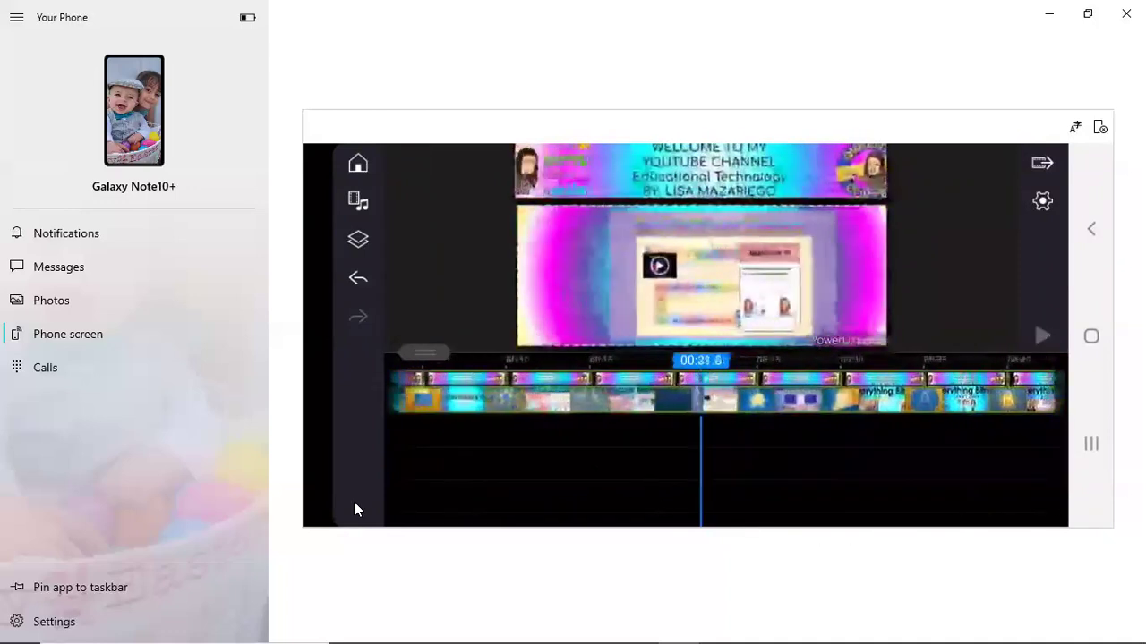
# Move the timeline back to the start and select the first Channel Features clip
pyautogui.moveTo(591, 478); pyautogui.dragTo(798, 495)
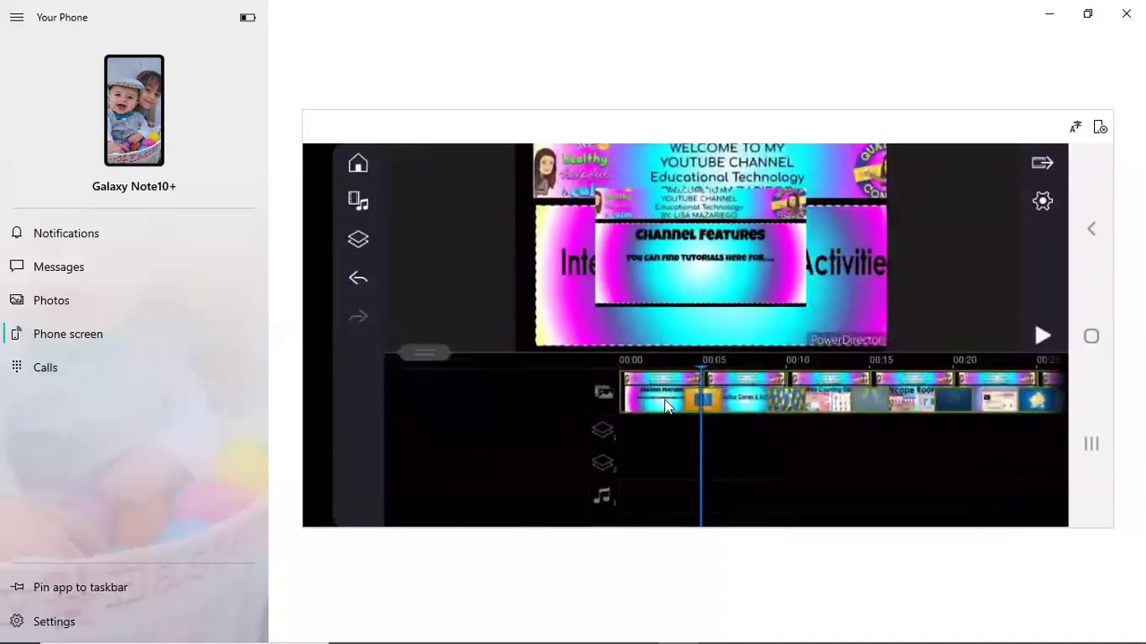
pyautogui.click(665, 400)
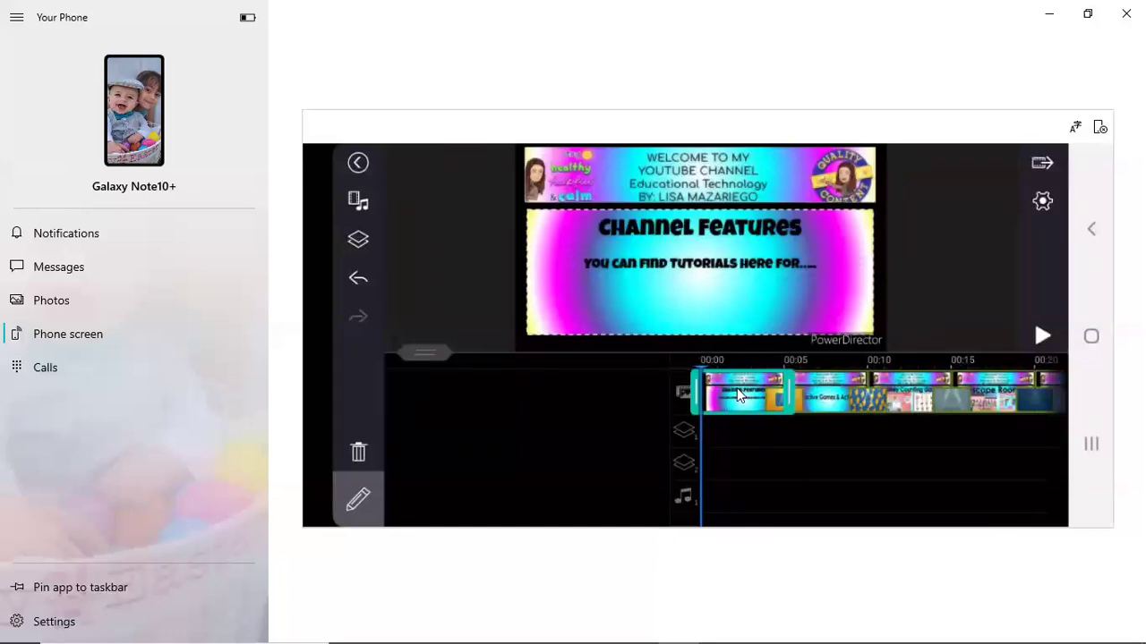
pyautogui.click(739, 436)
pyautogui.click(764, 389)
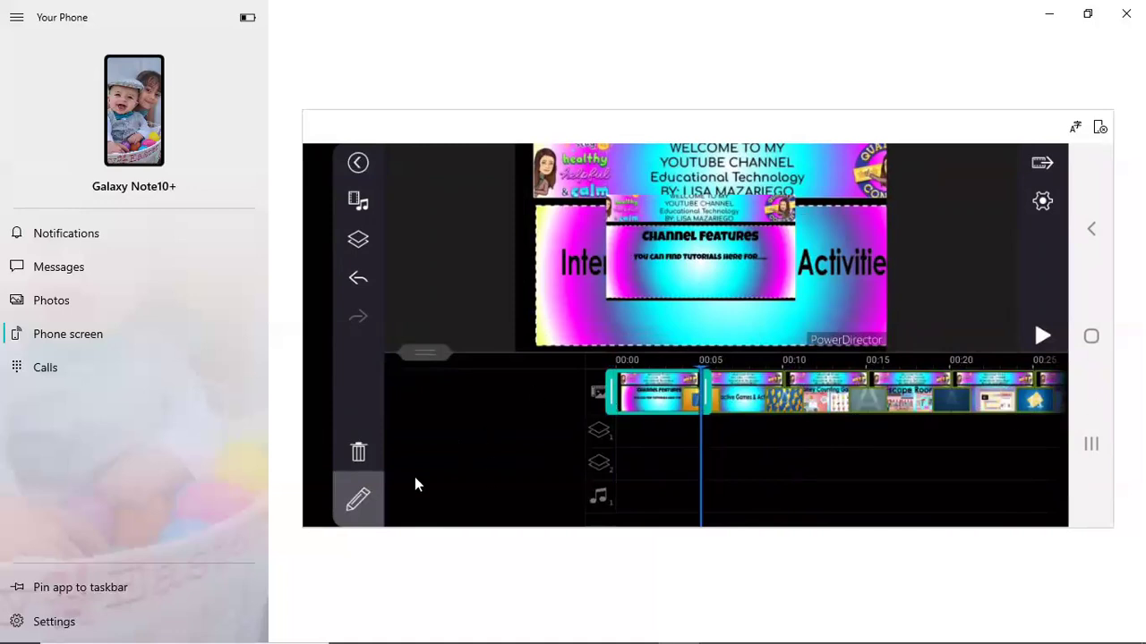
pyautogui.click(357, 501)
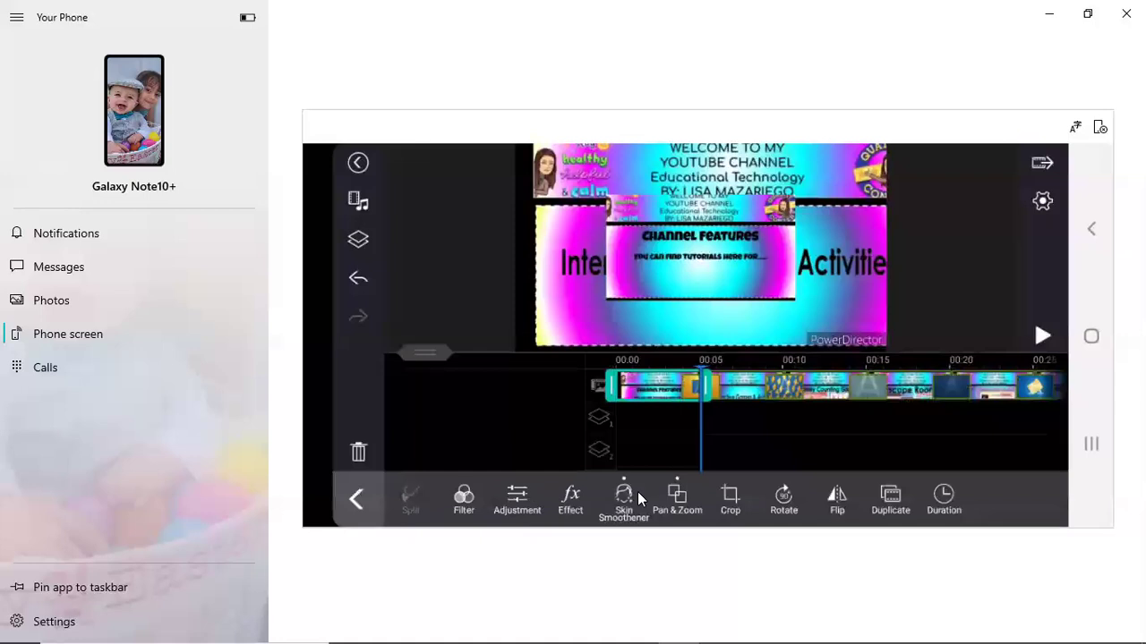
pyautogui.click(464, 500)
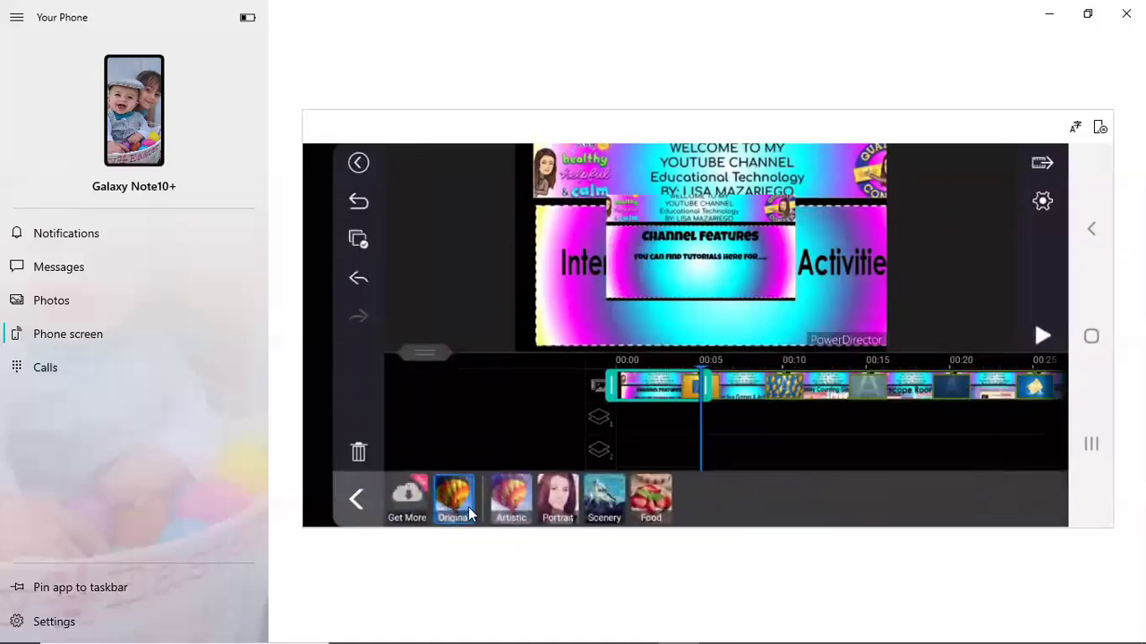
pyautogui.click(546, 493)
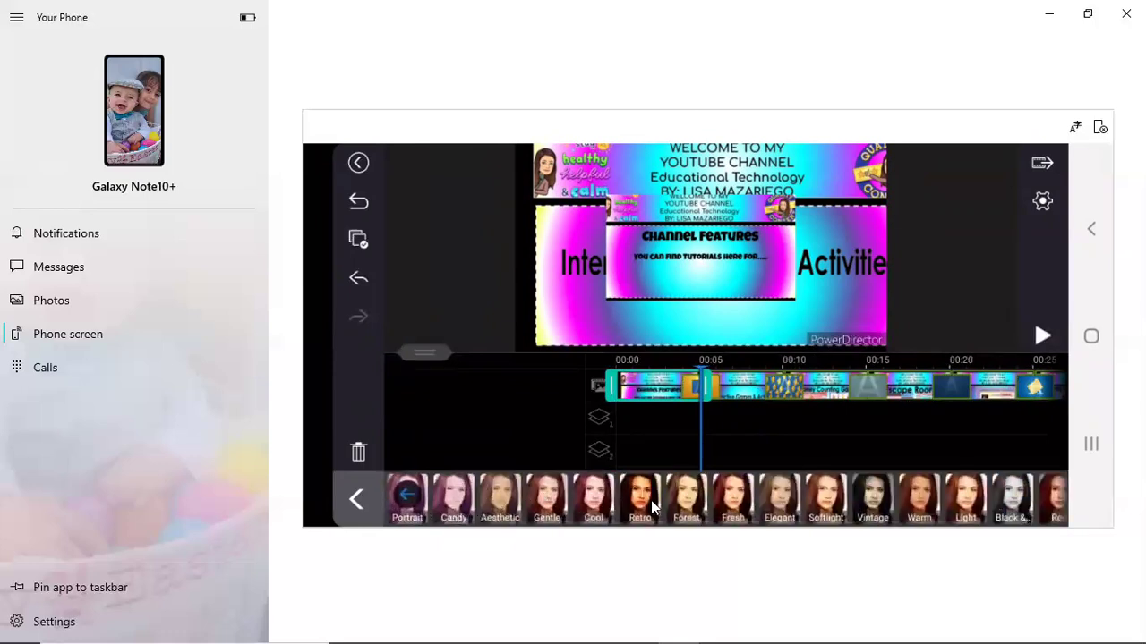
pyautogui.click(359, 498)
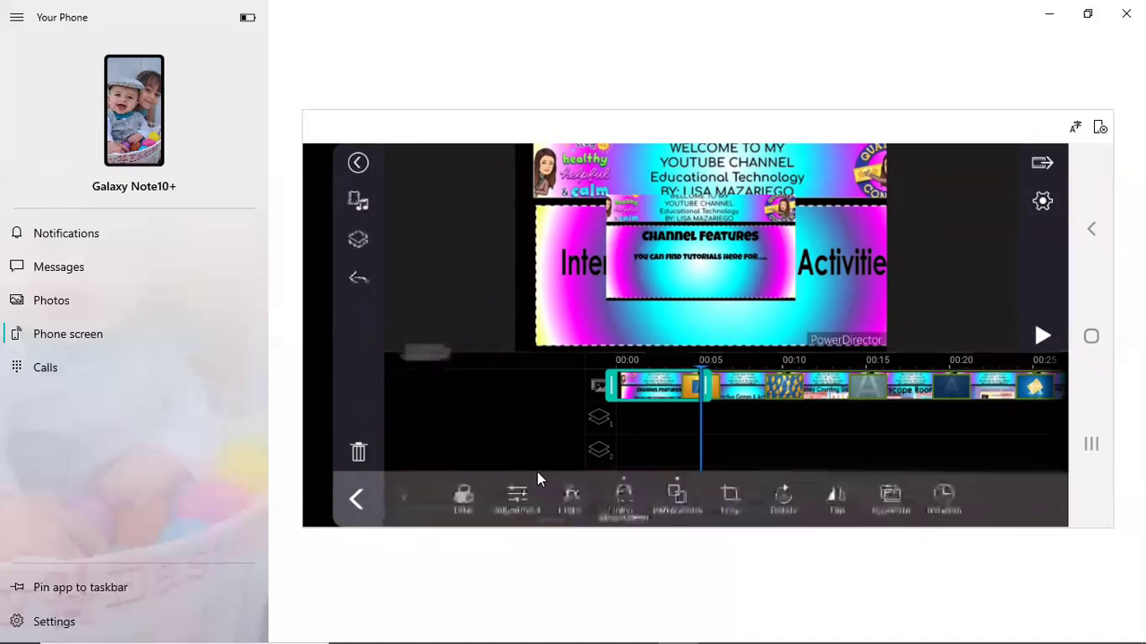
pyautogui.click(460, 499)
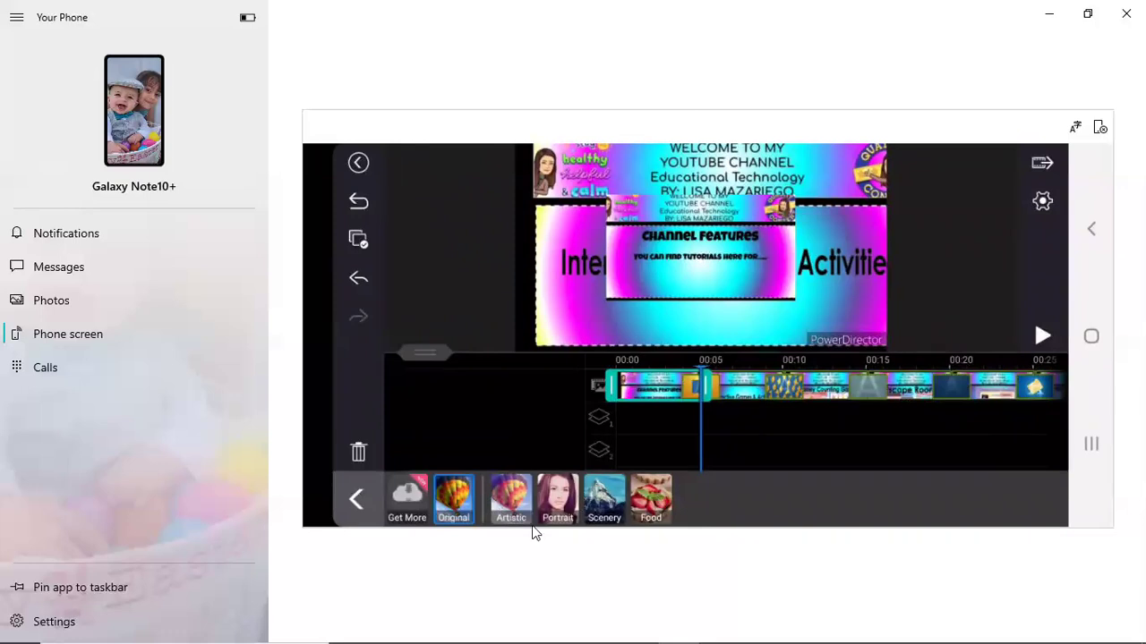
pyautogui.click(357, 497)
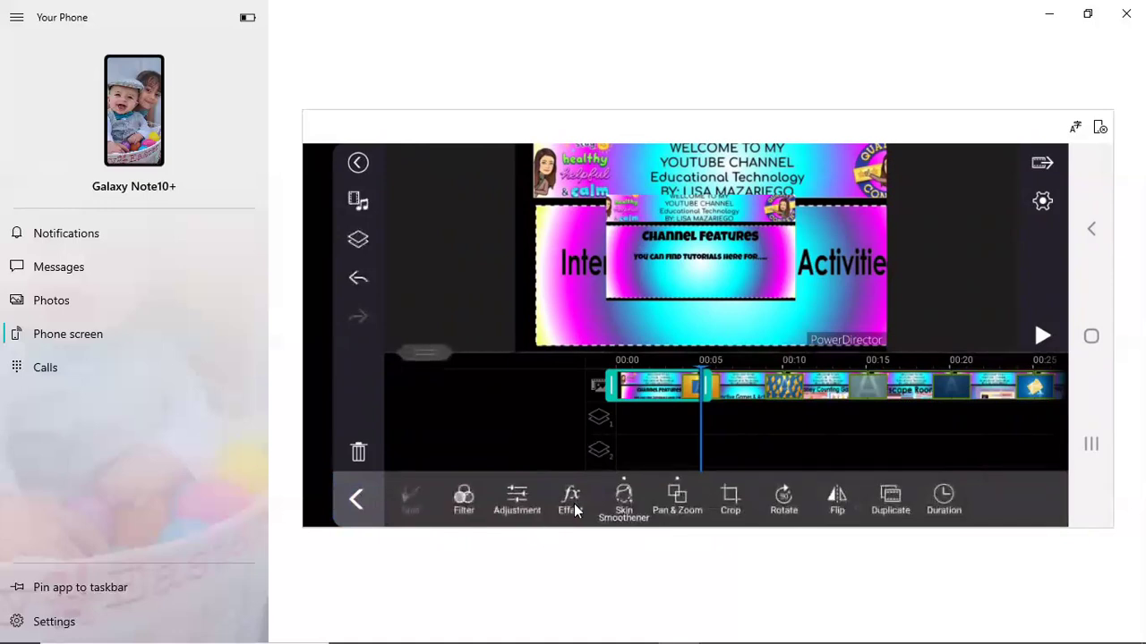
# Apply the Drain effect to the Channel Features overlay clip after browsing other effects
pyautogui.click(569, 505)
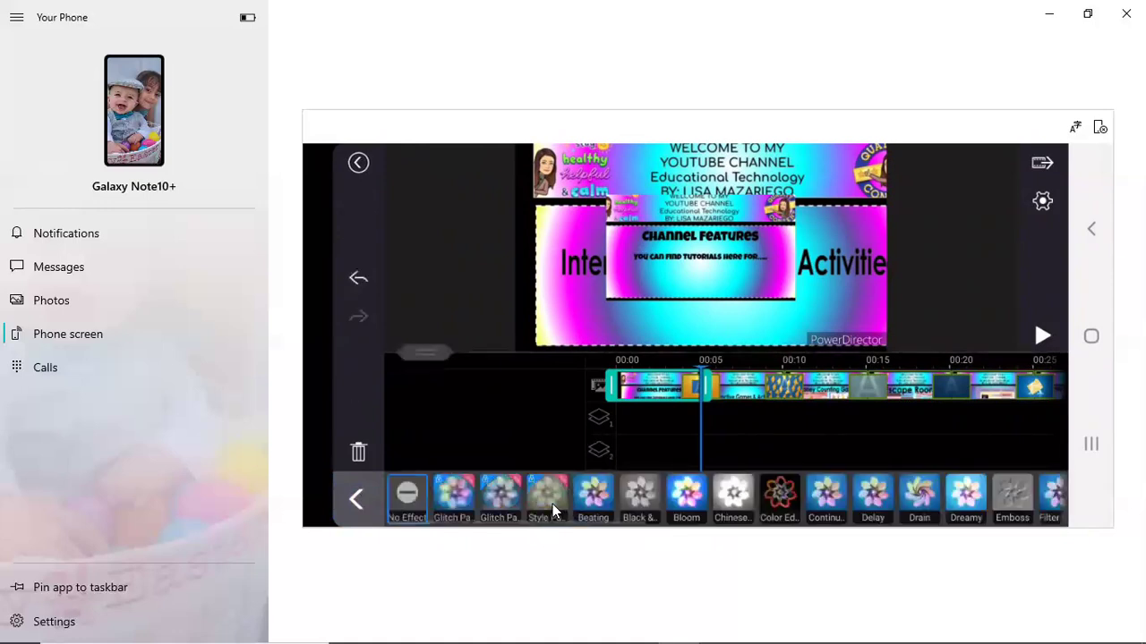
pyautogui.click(916, 498)
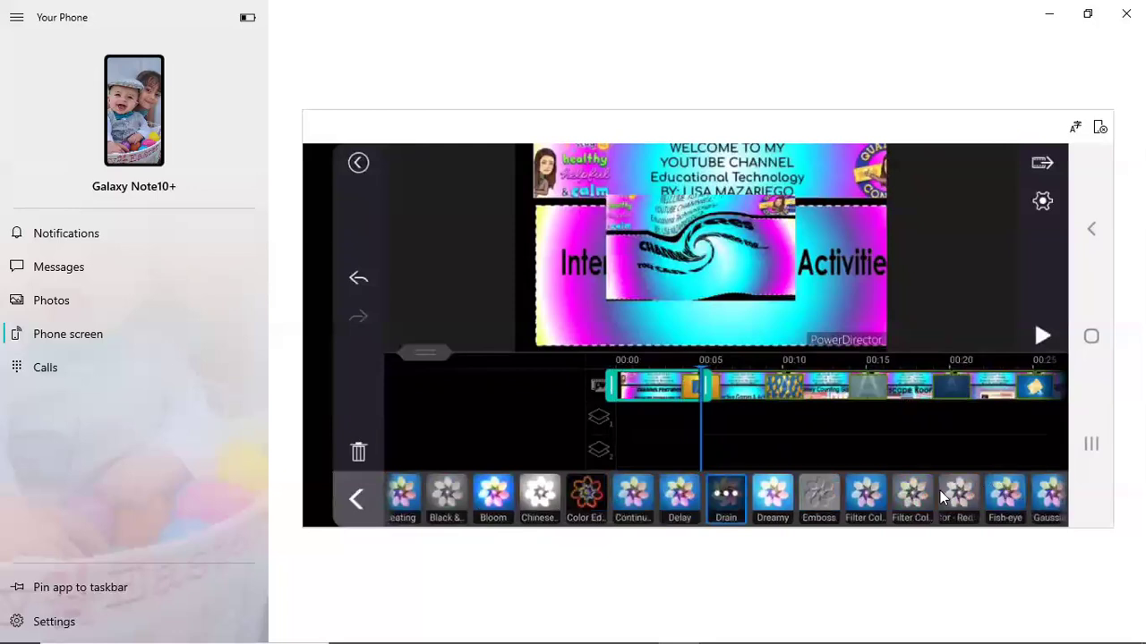
pyautogui.scroll(-5, 940, 490)
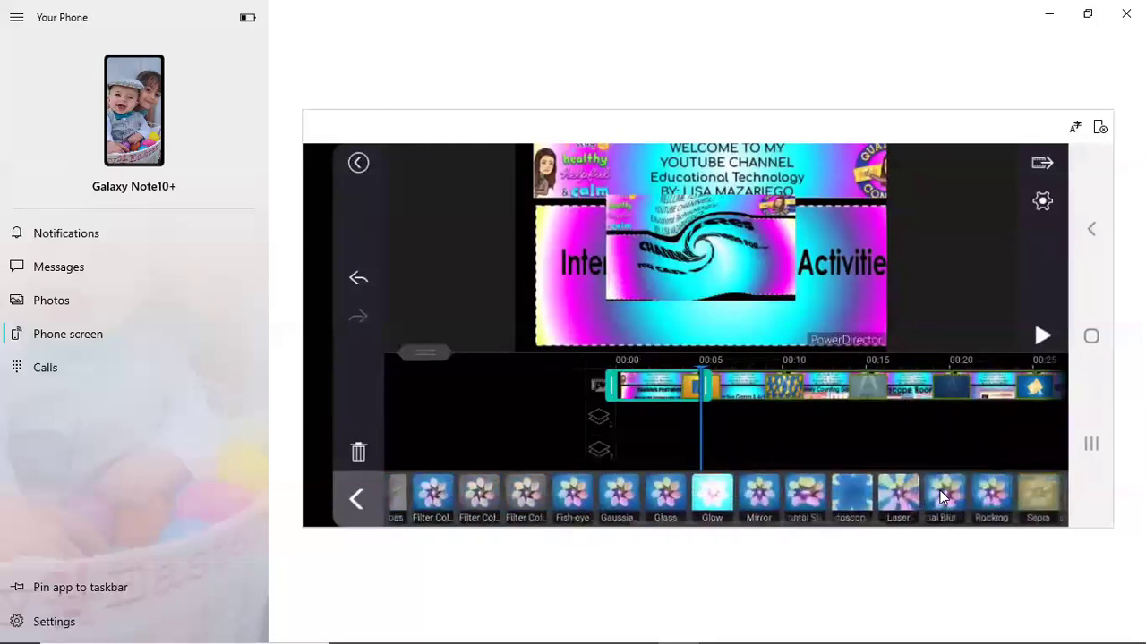
pyautogui.scroll(-5, 940, 497)
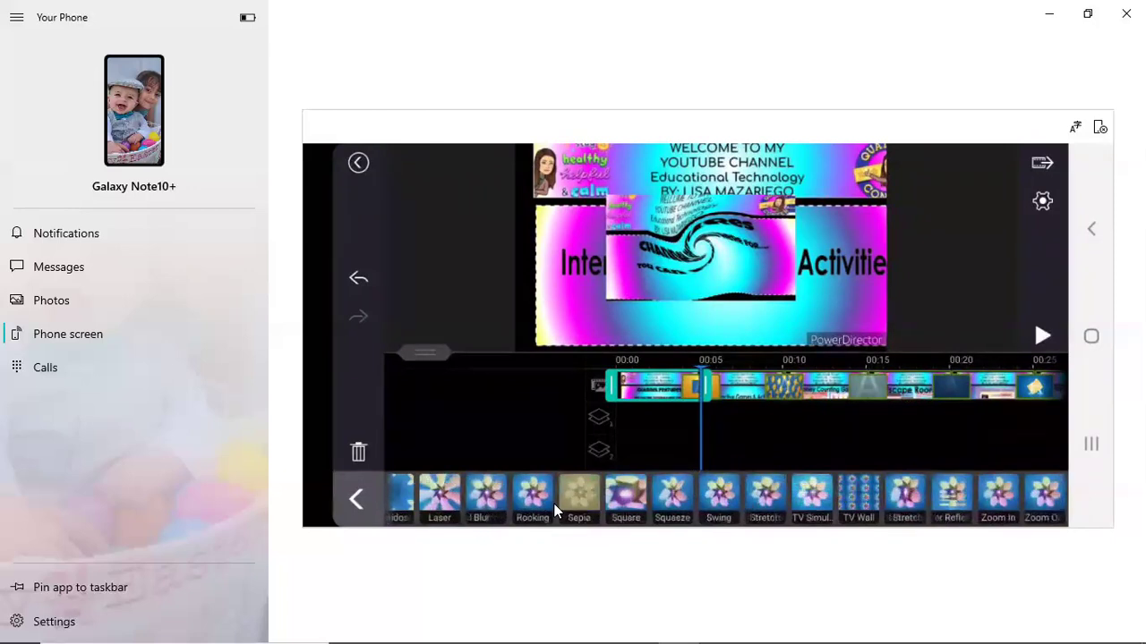
pyautogui.hscroll(-5, 553, 503)
pyautogui.hscroll(-5, 554, 504)
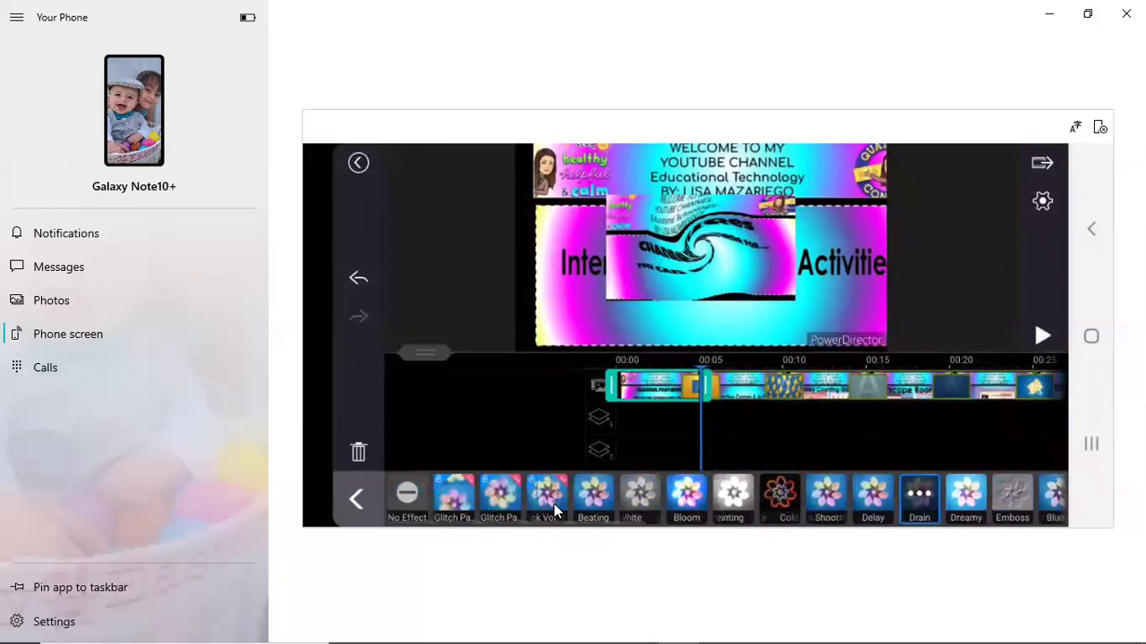
pyautogui.click(352, 499)
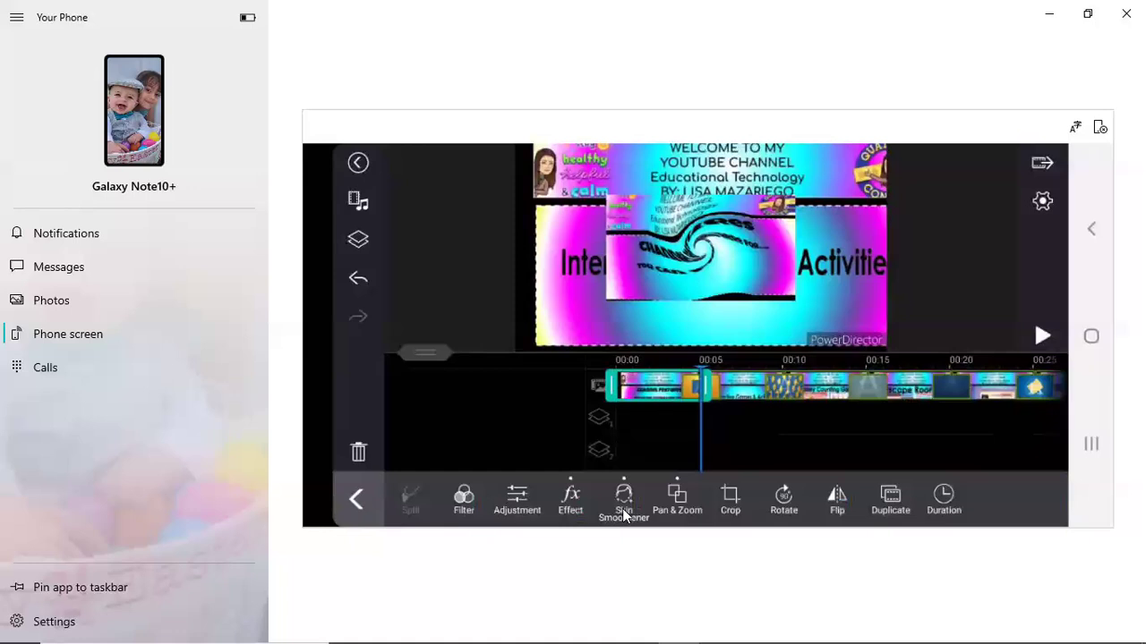
# Confirm Random Motion pan and zoom, then flip the overlay photo horizontally and back
pyautogui.click(678, 499)
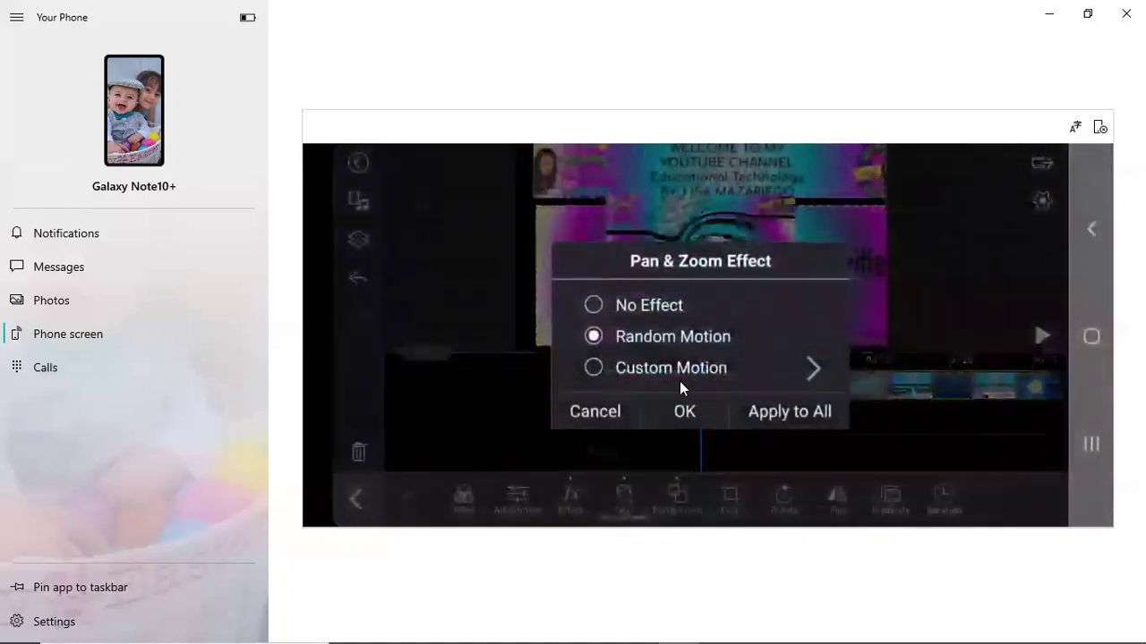
pyautogui.click(684, 412)
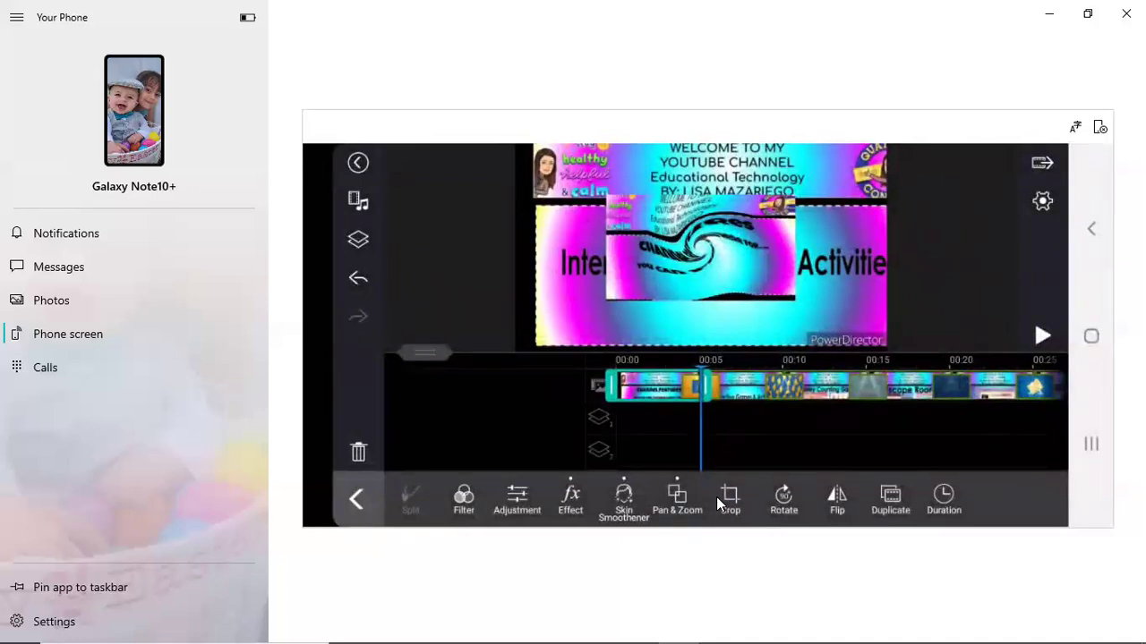
pyautogui.click(834, 499)
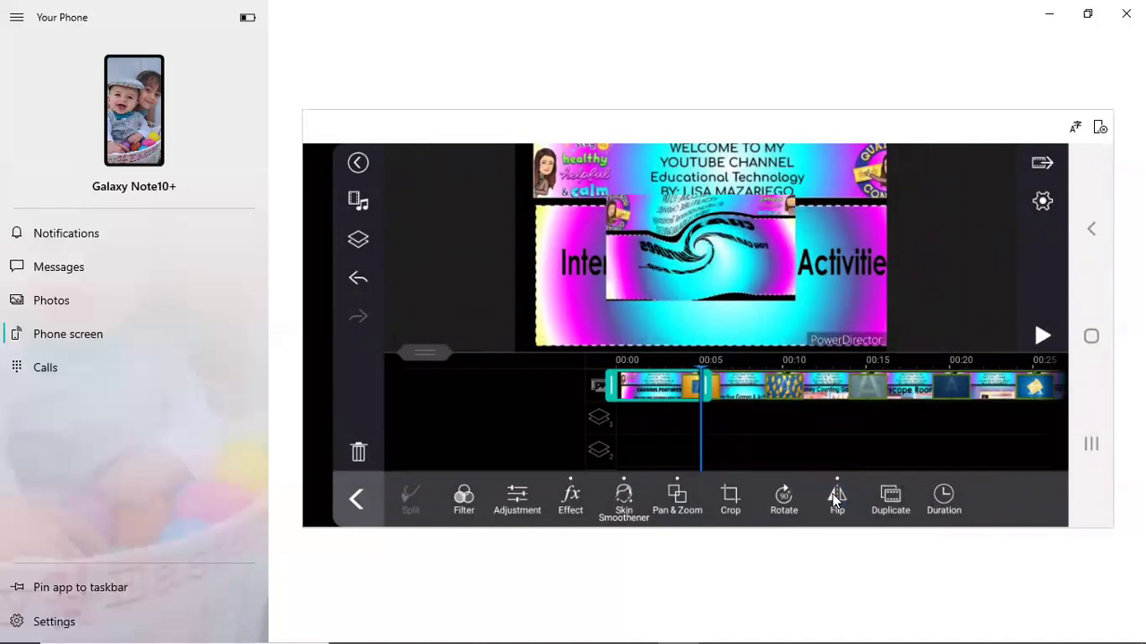
pyautogui.click(834, 498)
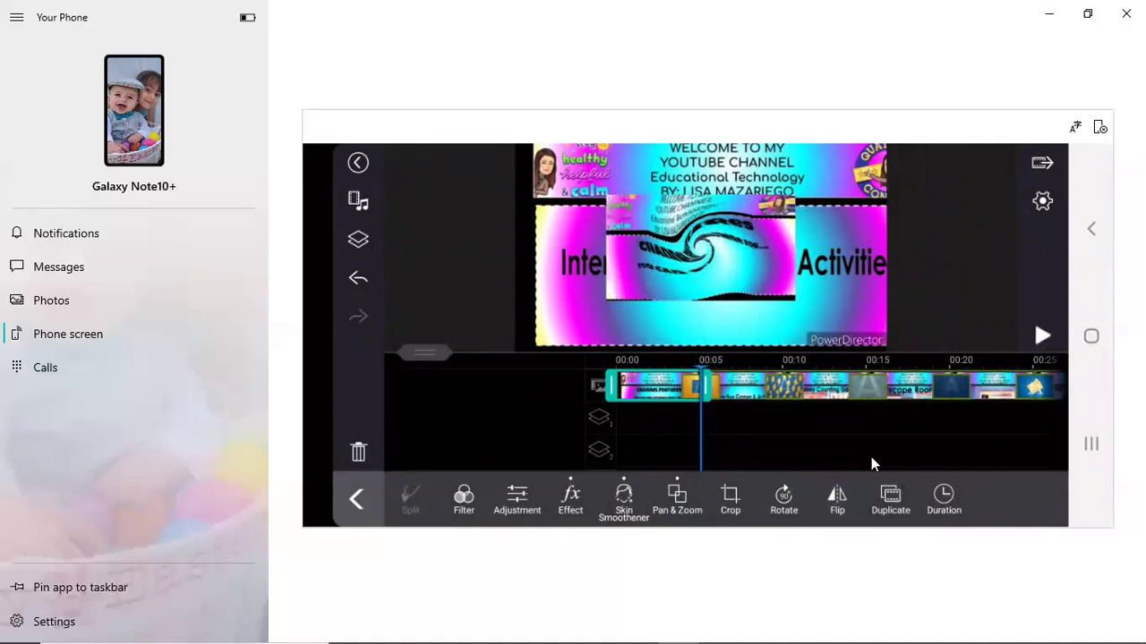
# Select the Interactive Games & Activities clip, then flip its photo horizontally and back to unmirrored
pyautogui.click(747, 393)
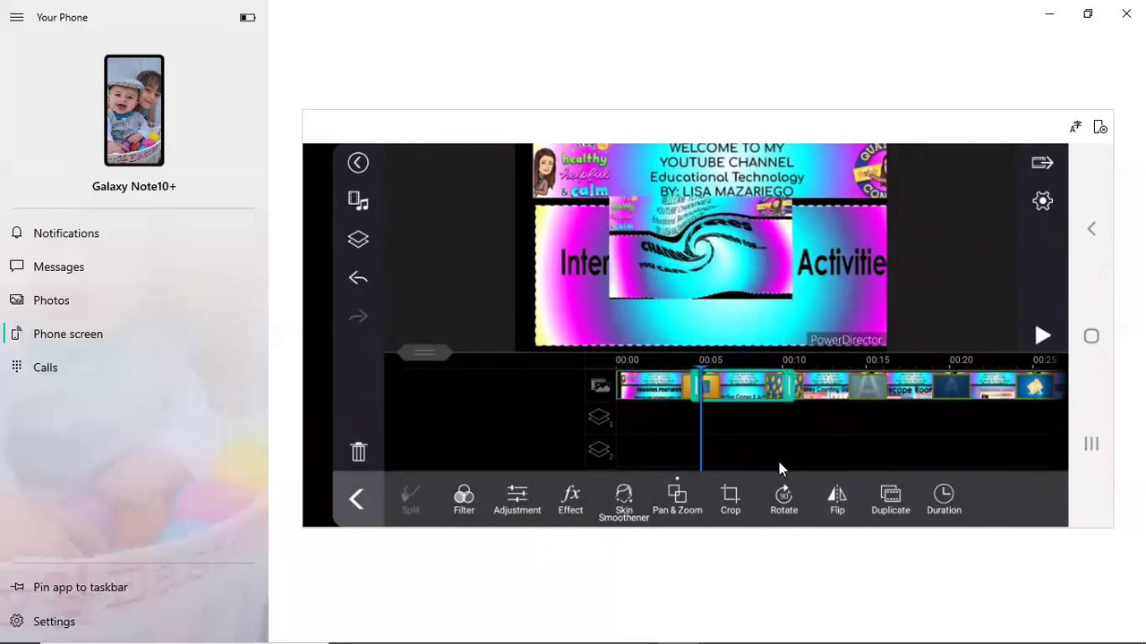
pyautogui.moveTo(831, 385); pyautogui.dragTo(799, 383)
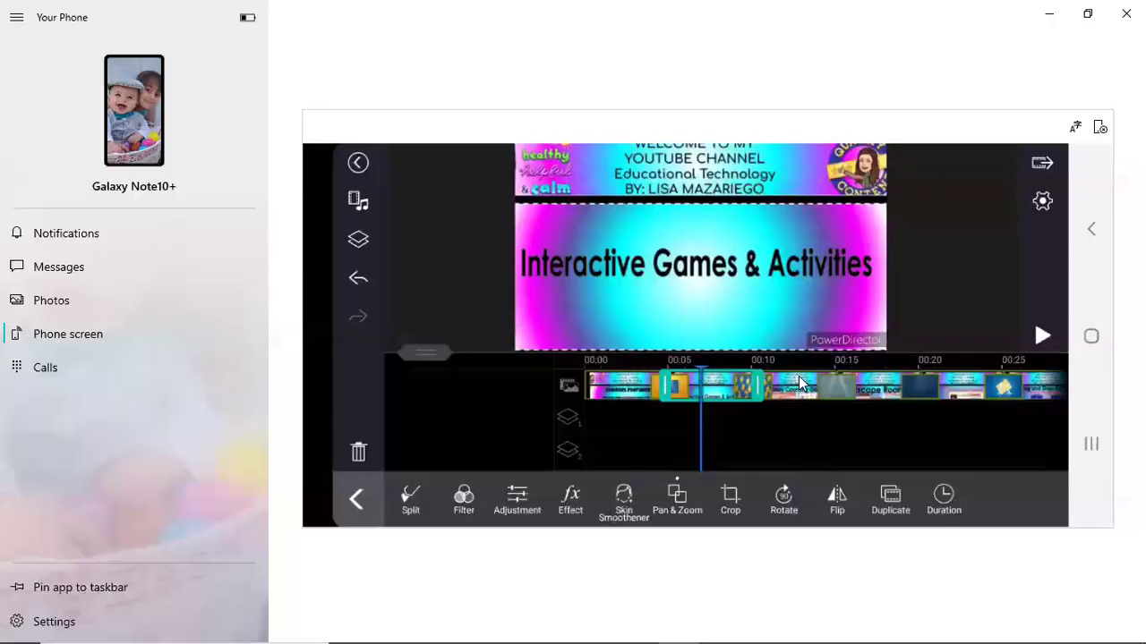
pyautogui.click(837, 499)
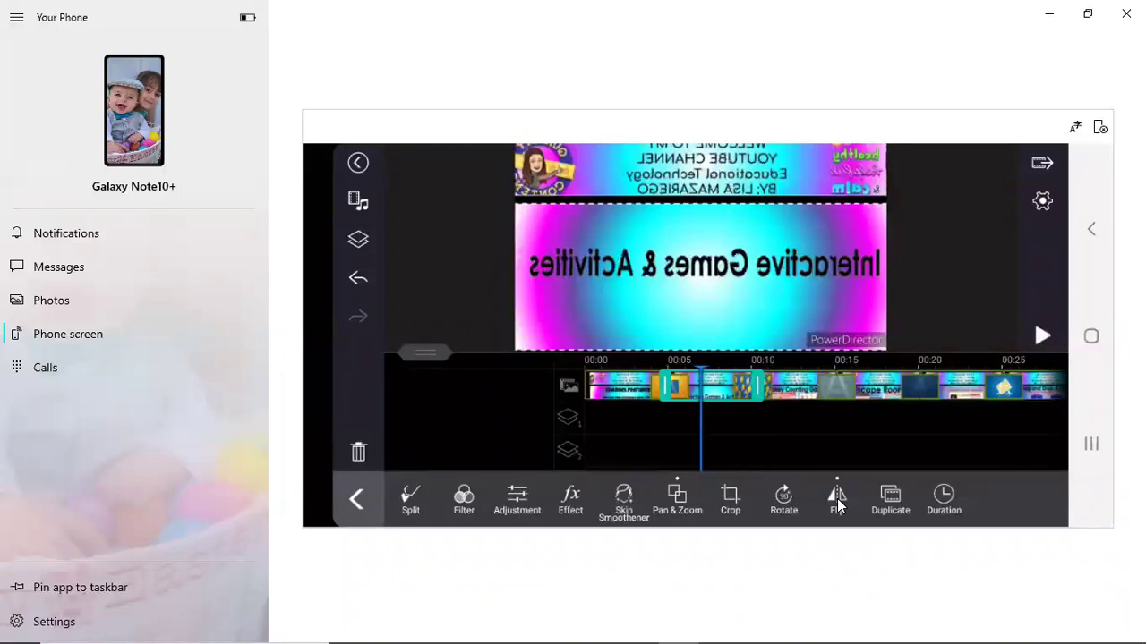
pyautogui.click(836, 499)
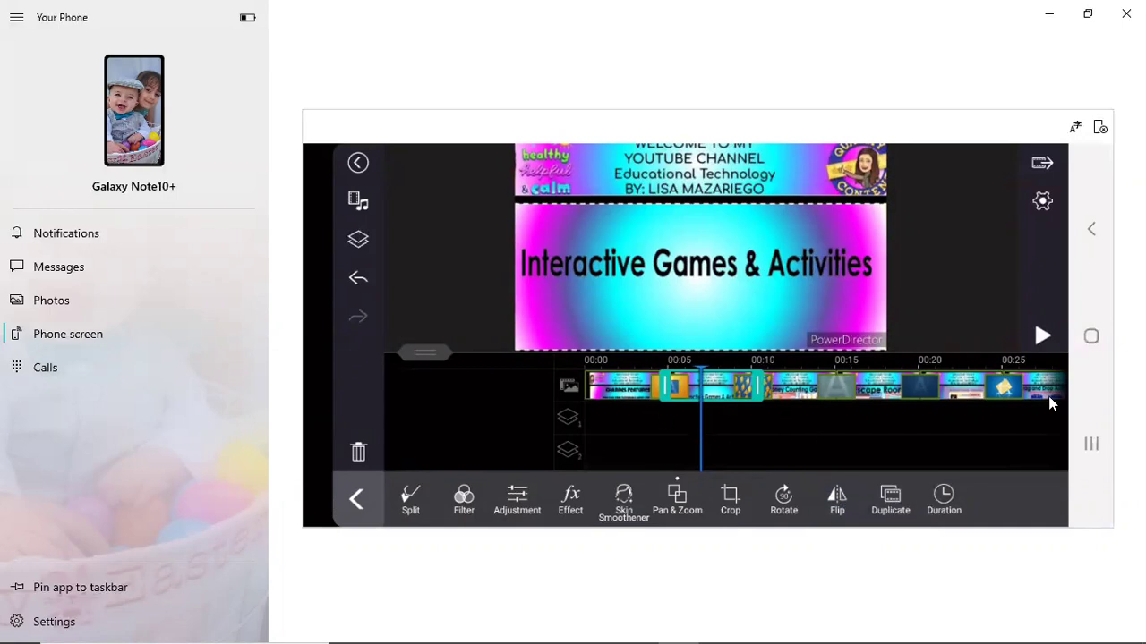
# Keep the Interactive Games & Activities image duration at 5.0 s
pyautogui.click(945, 499)
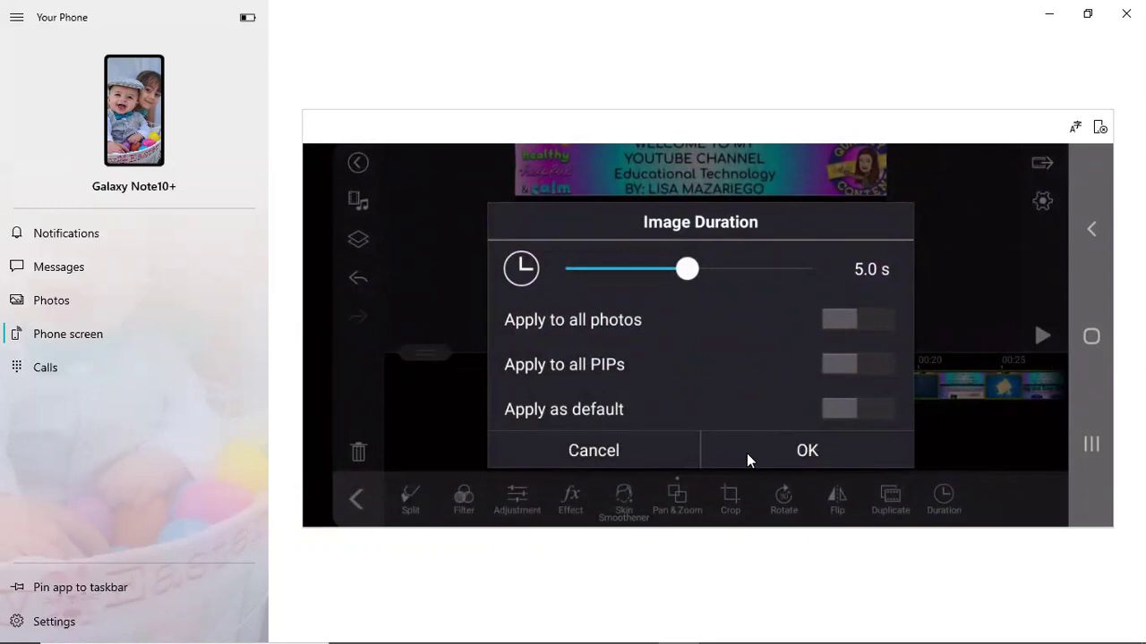
pyautogui.click(781, 444)
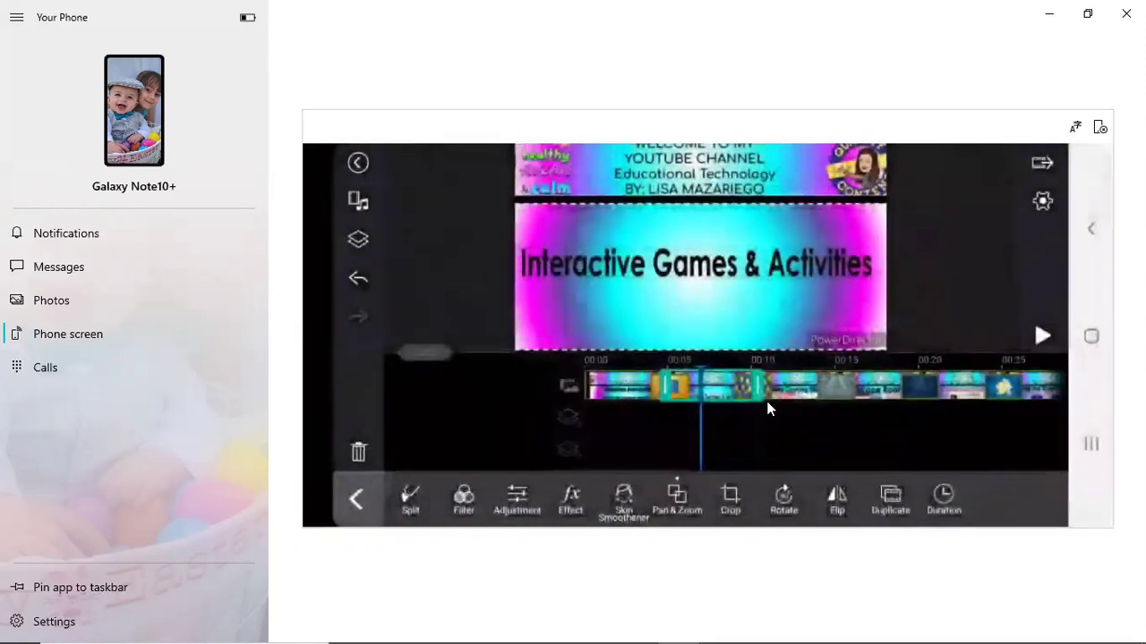
pyautogui.scroll(-3, 769, 409)
# Scroll to the timeline's end, select the Subscribe overlay clip and open the gear menu
pyautogui.scroll(-10, 768, 409)
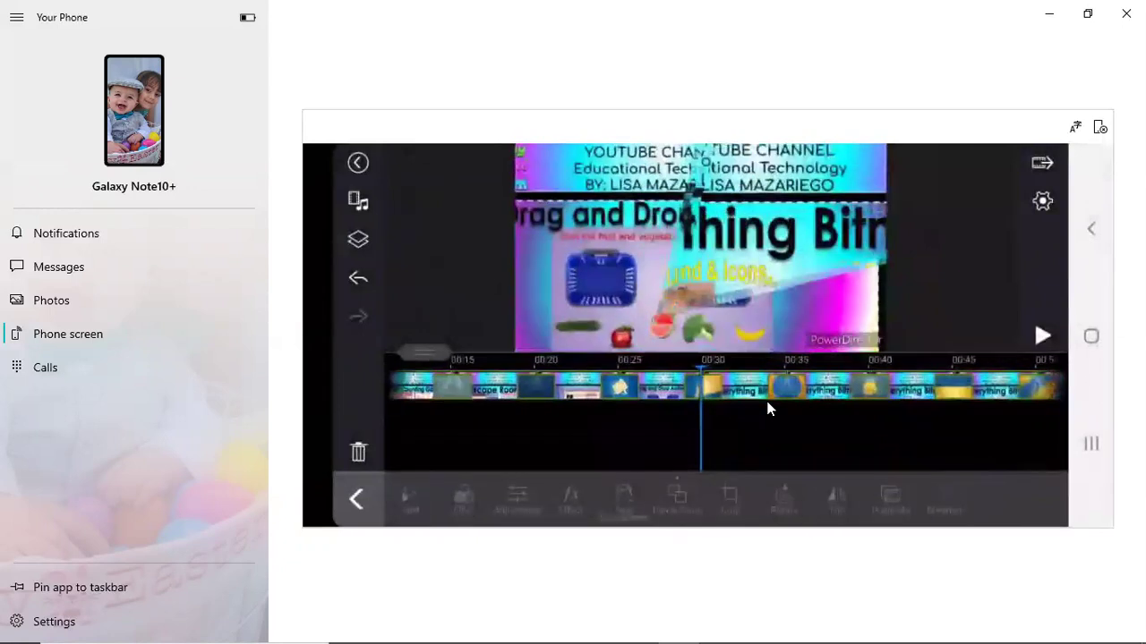
pyautogui.scroll(-3, 768, 409)
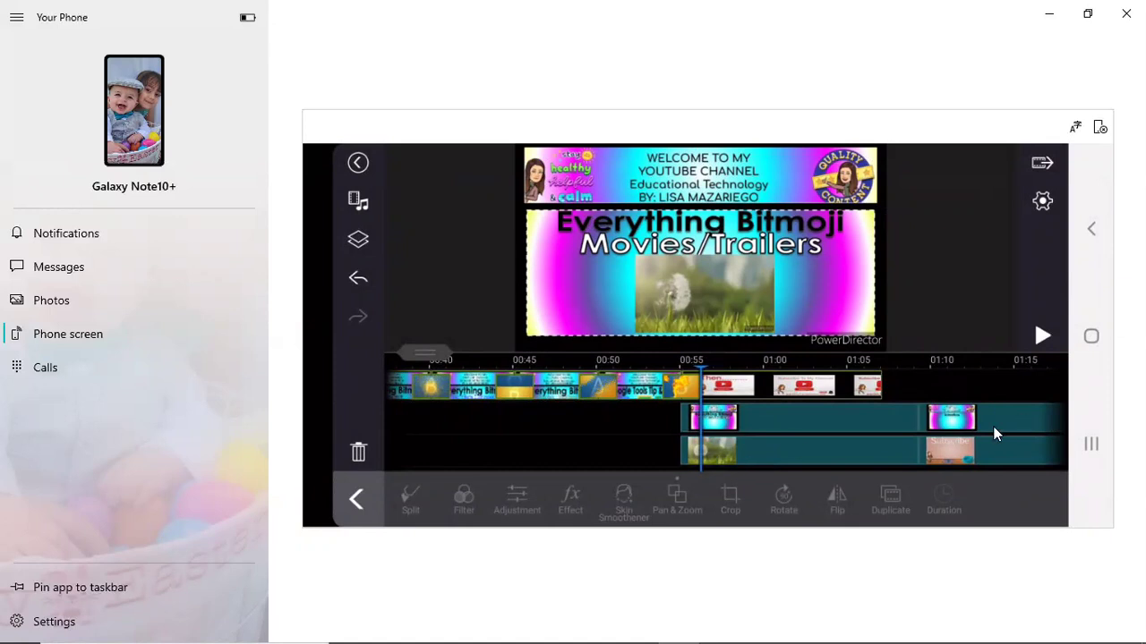
pyautogui.click(994, 452)
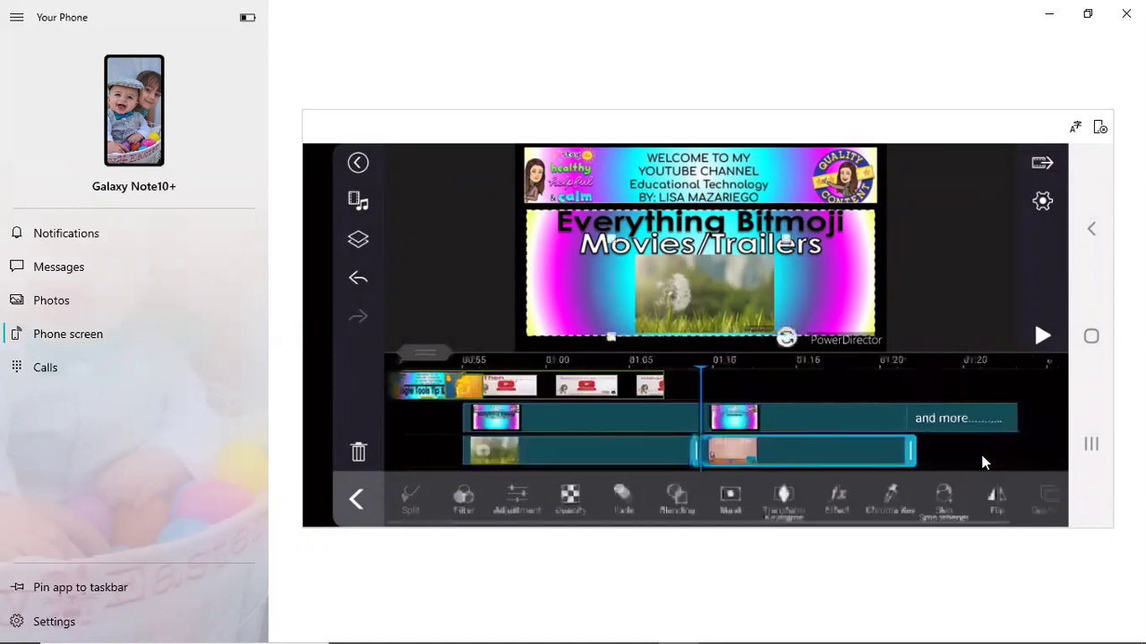
pyautogui.moveTo(865, 453); pyautogui.dragTo(800, 449)
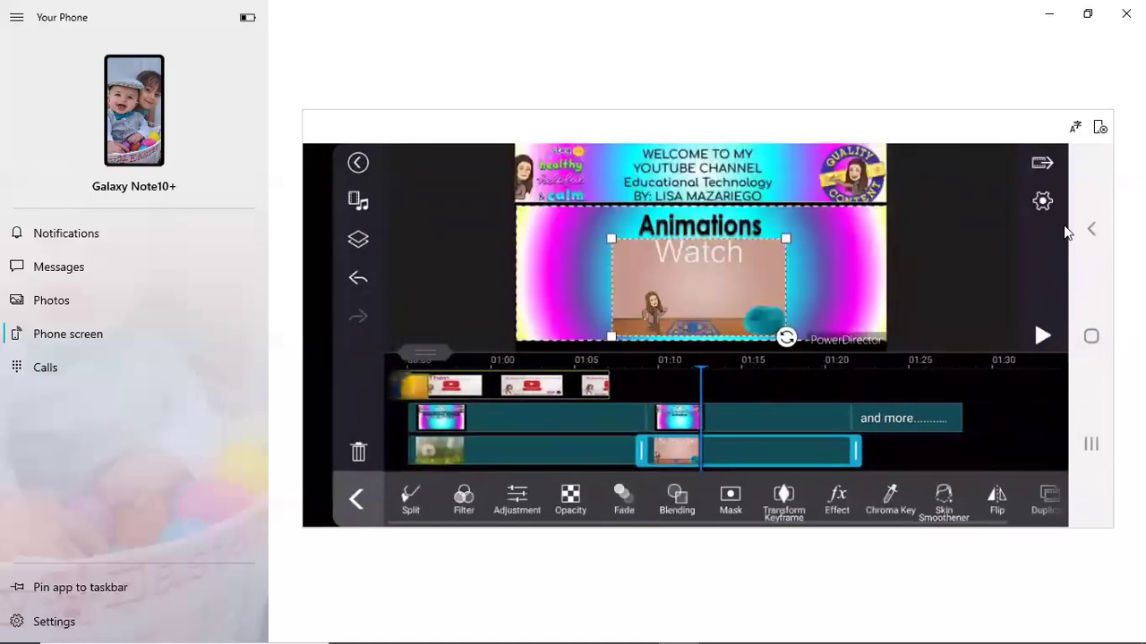
pyautogui.click(1042, 202)
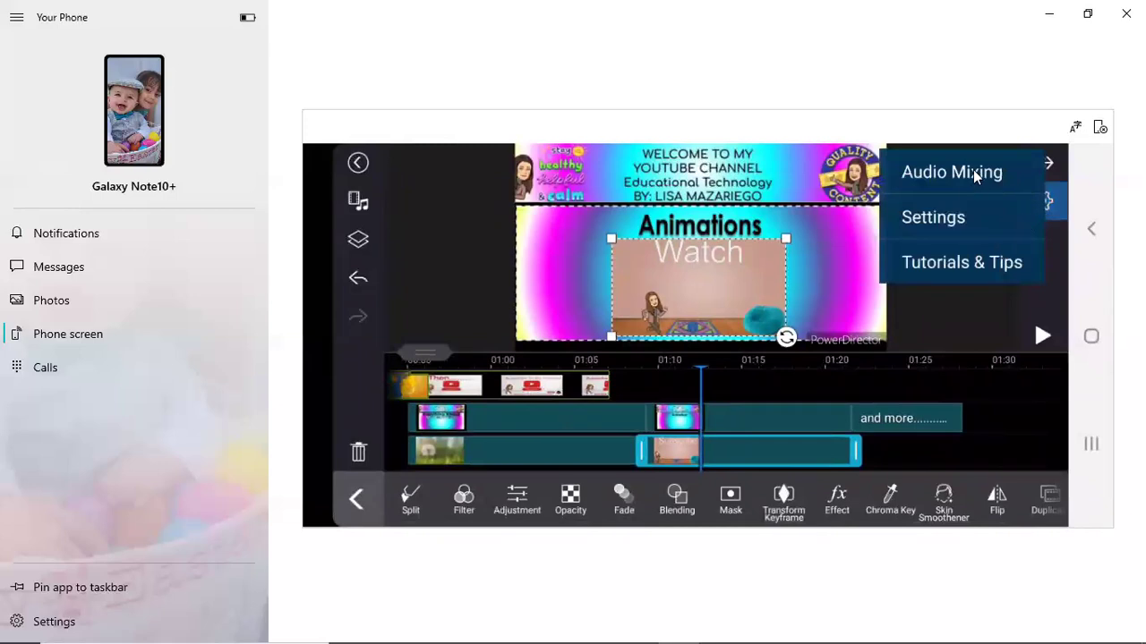
# Review Audio Mixing levels (main 100, both overlays 50) and accept them
pyautogui.click(972, 170)
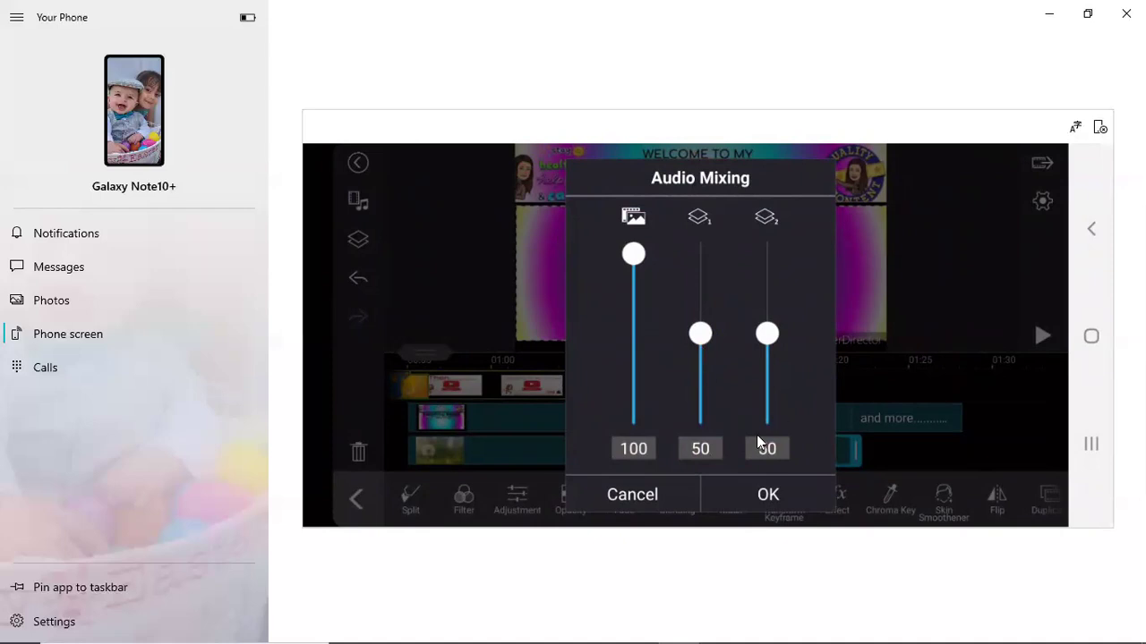
pyautogui.click(759, 495)
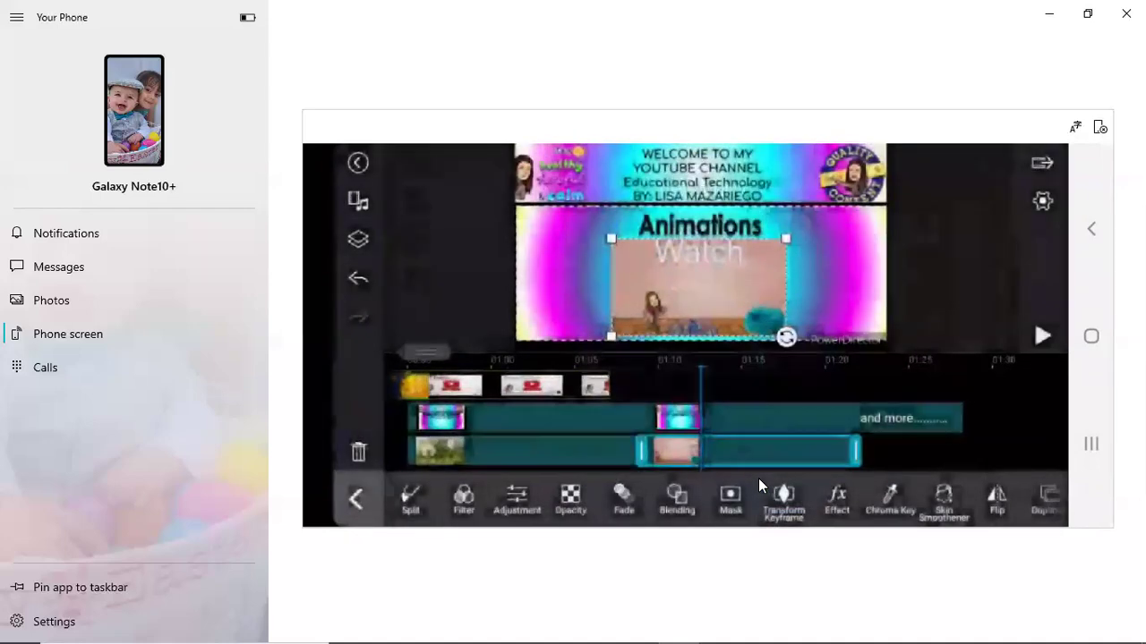